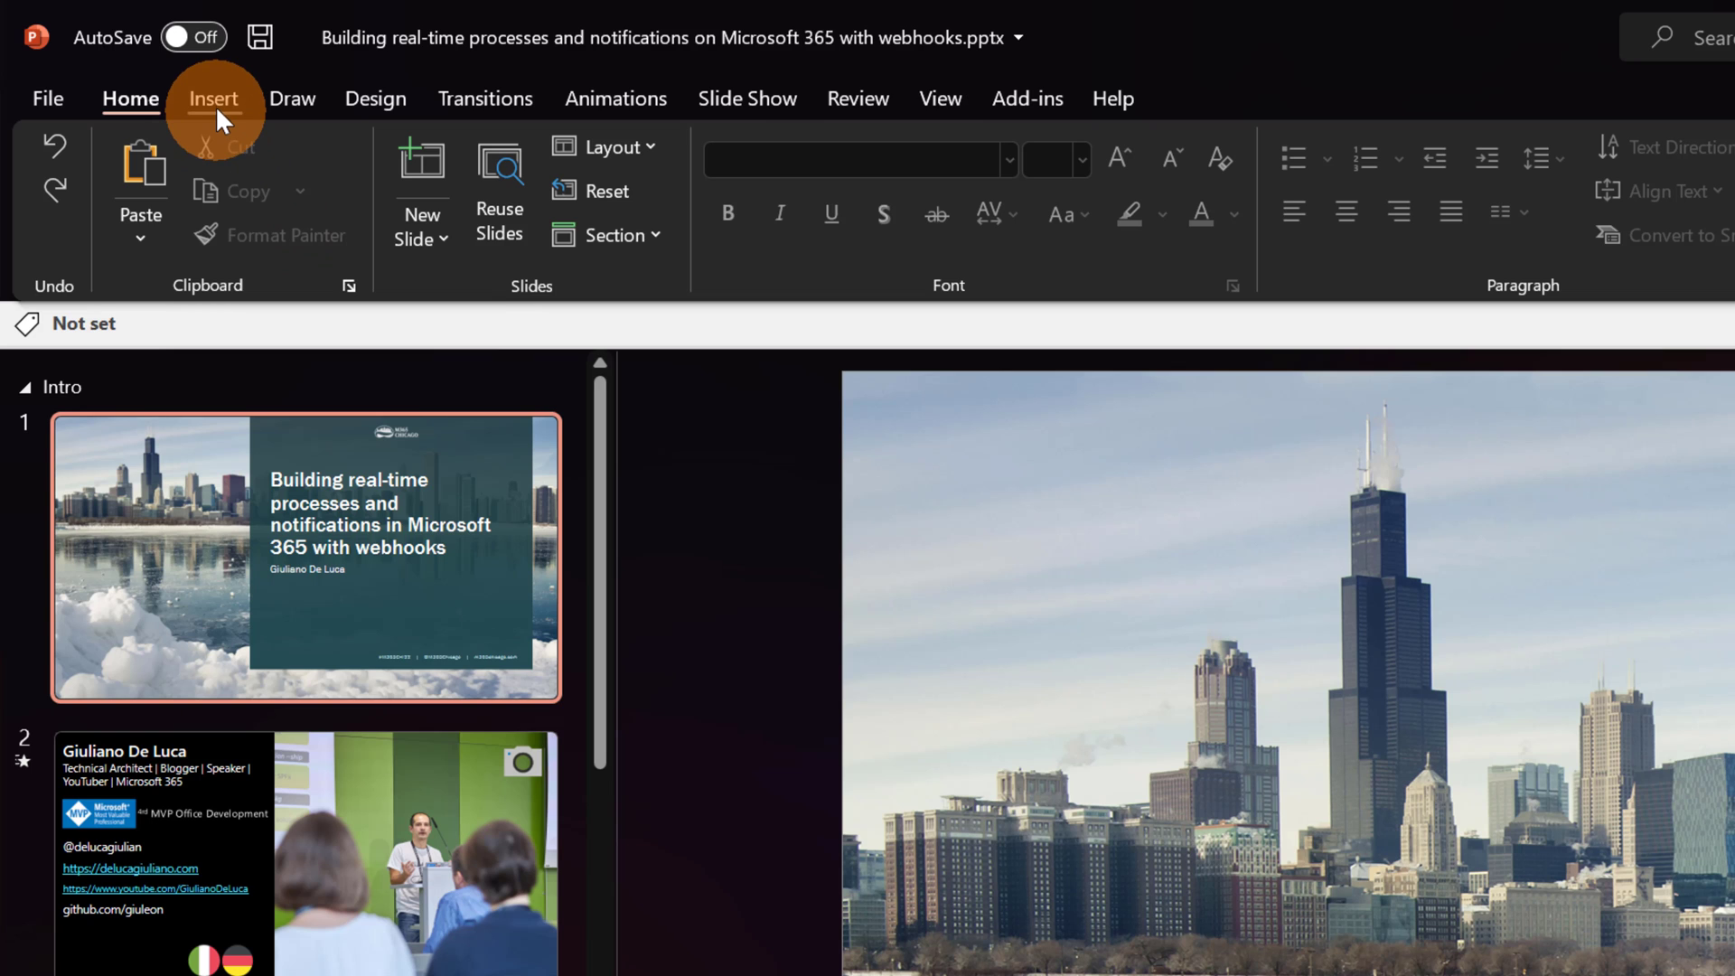
Insert a Cameo camera feed on the title slide and position it below the speaker name
click(215, 104)
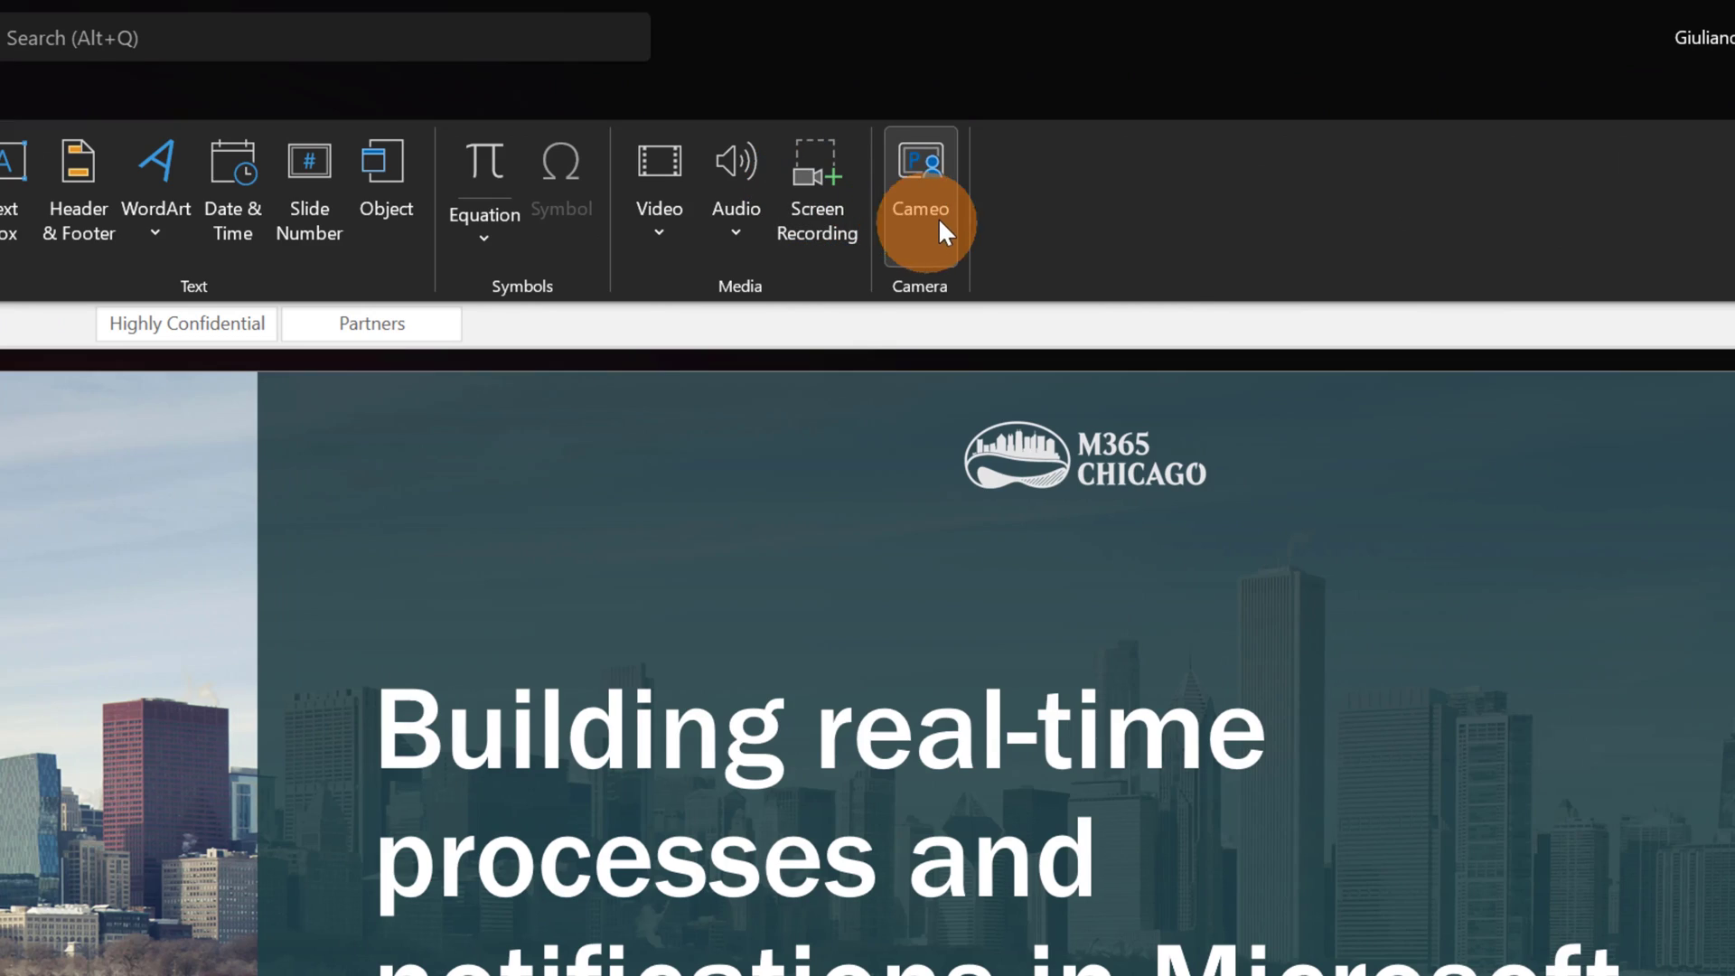
click(928, 224)
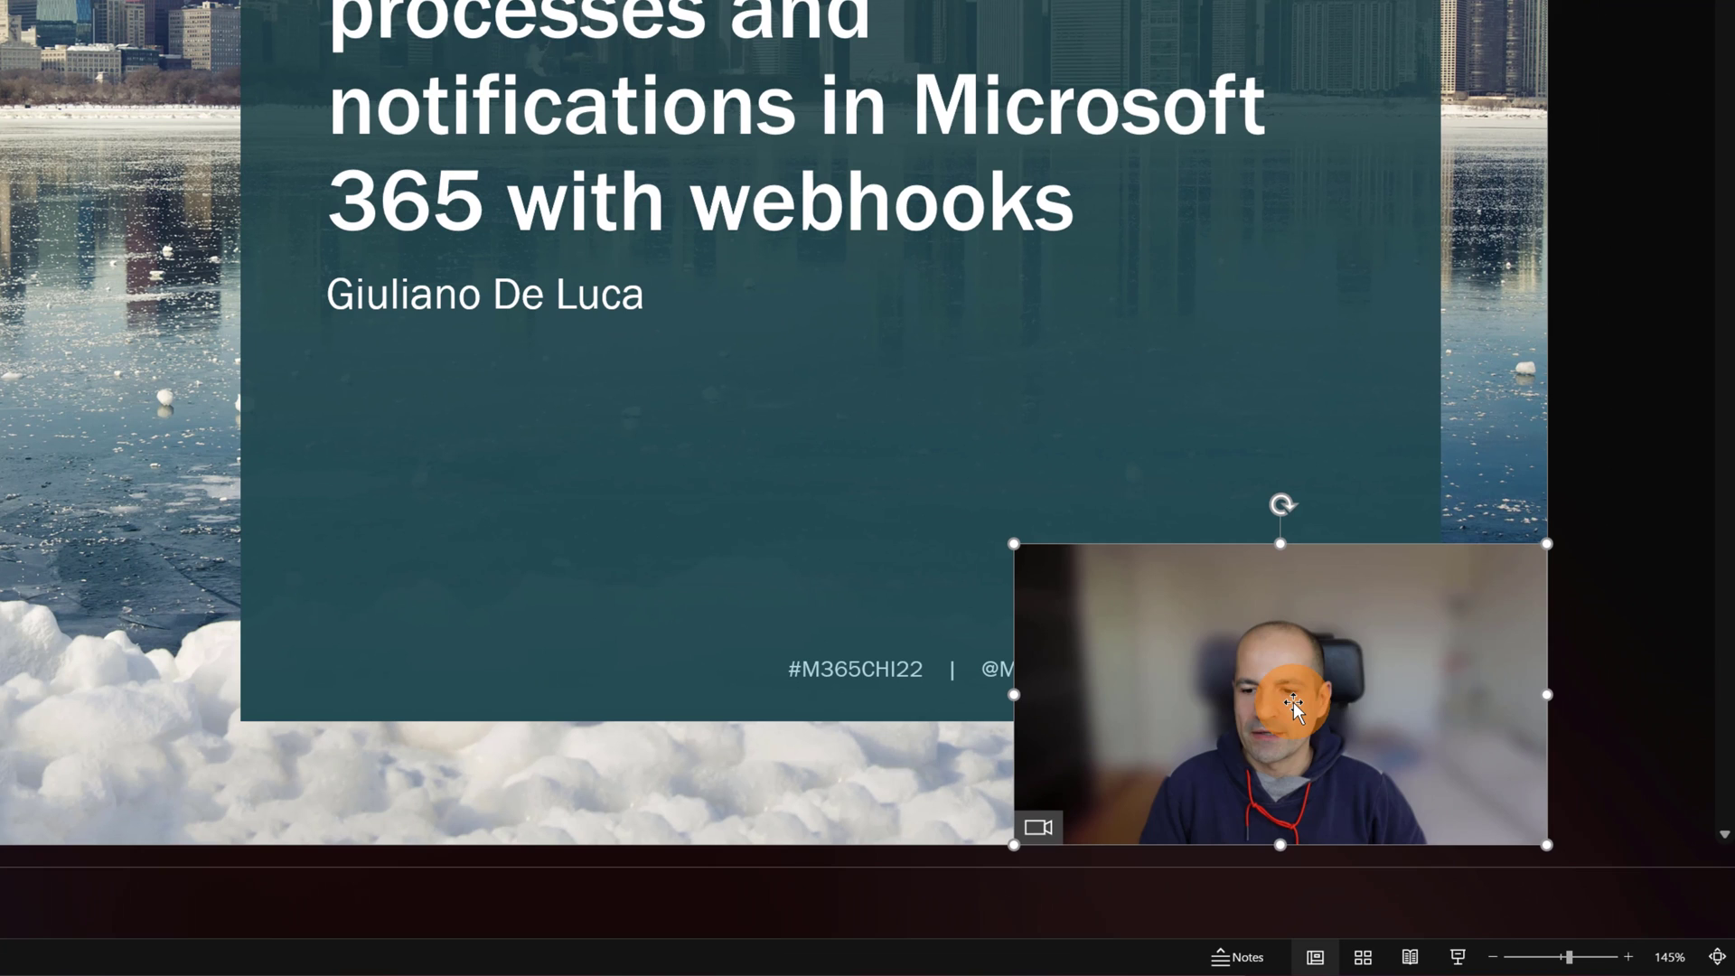
click(1294, 701)
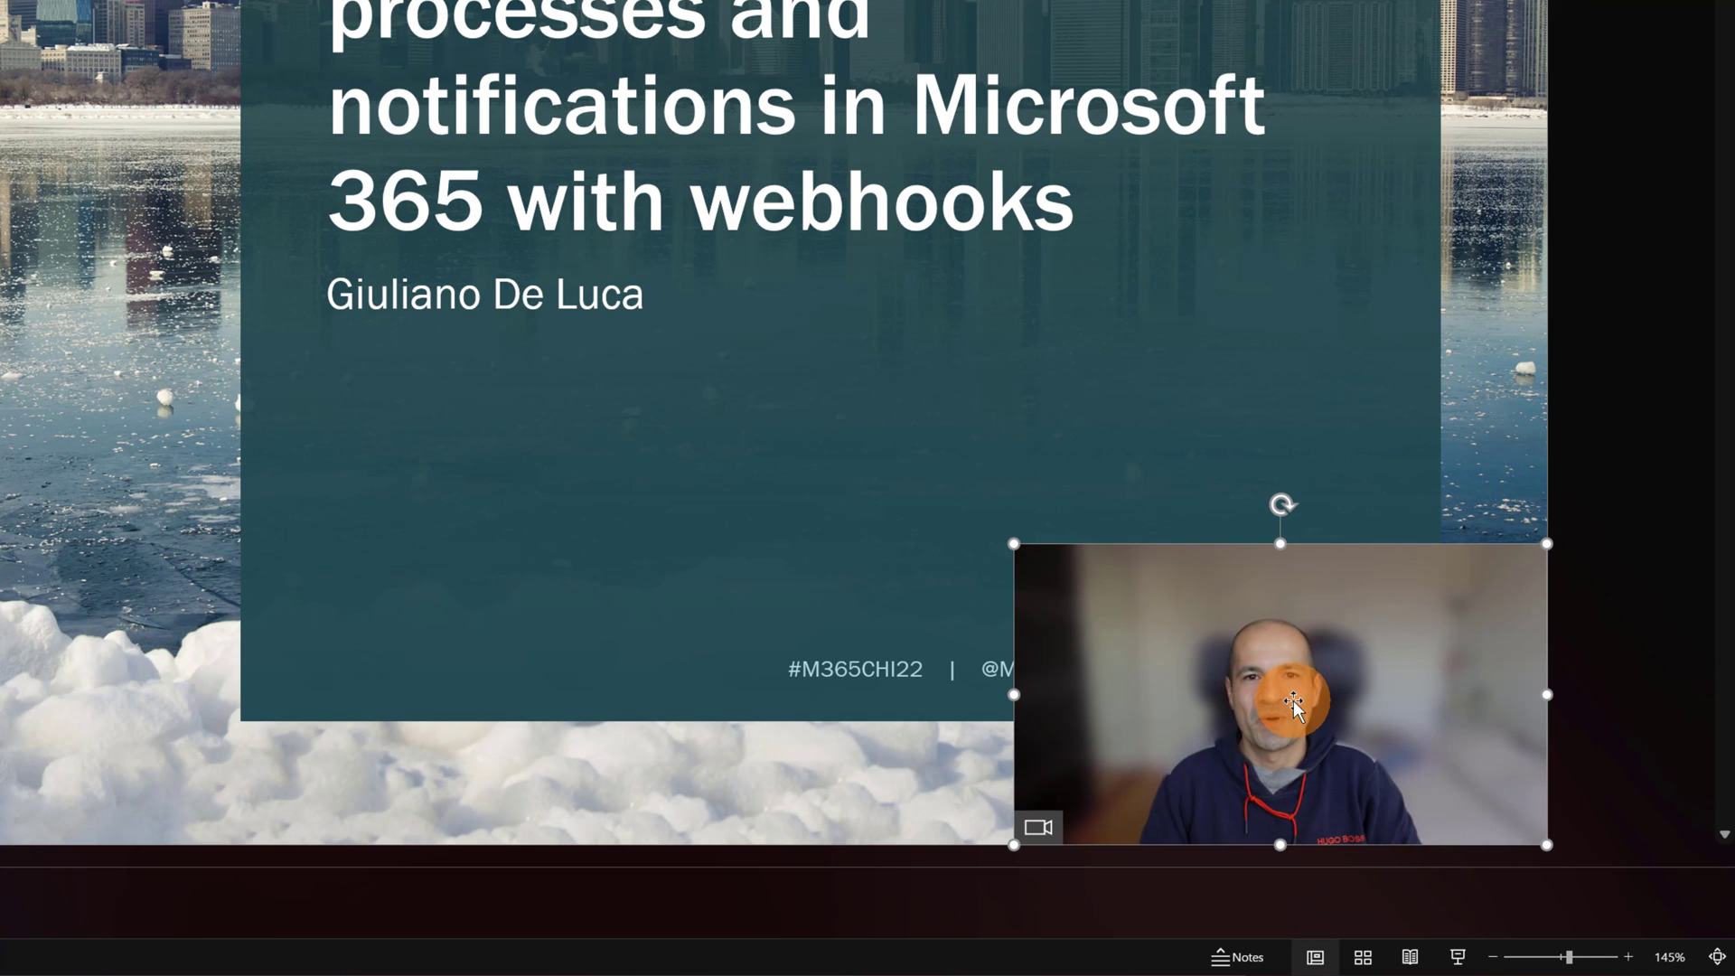
click(1071, 451)
drag(1065, 639, 814, 426)
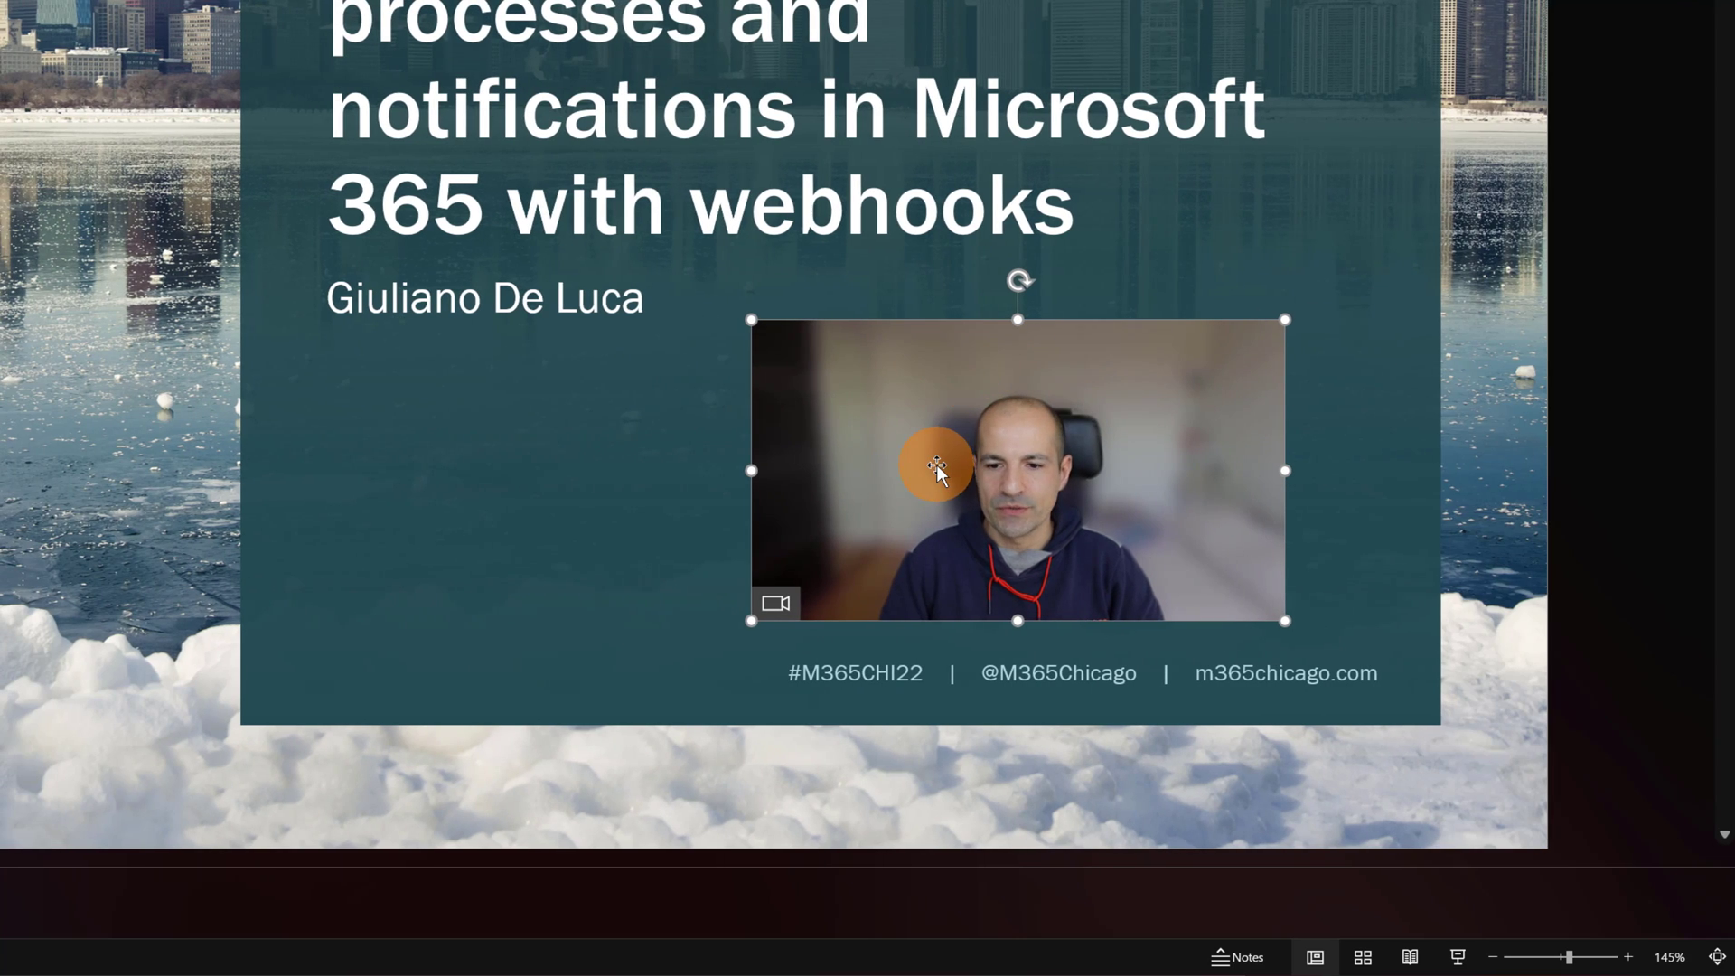
mouse_move(930, 465)
mouse_down()
mouse_move(675, 462)
mouse_move(439, 499)
mouse_up()
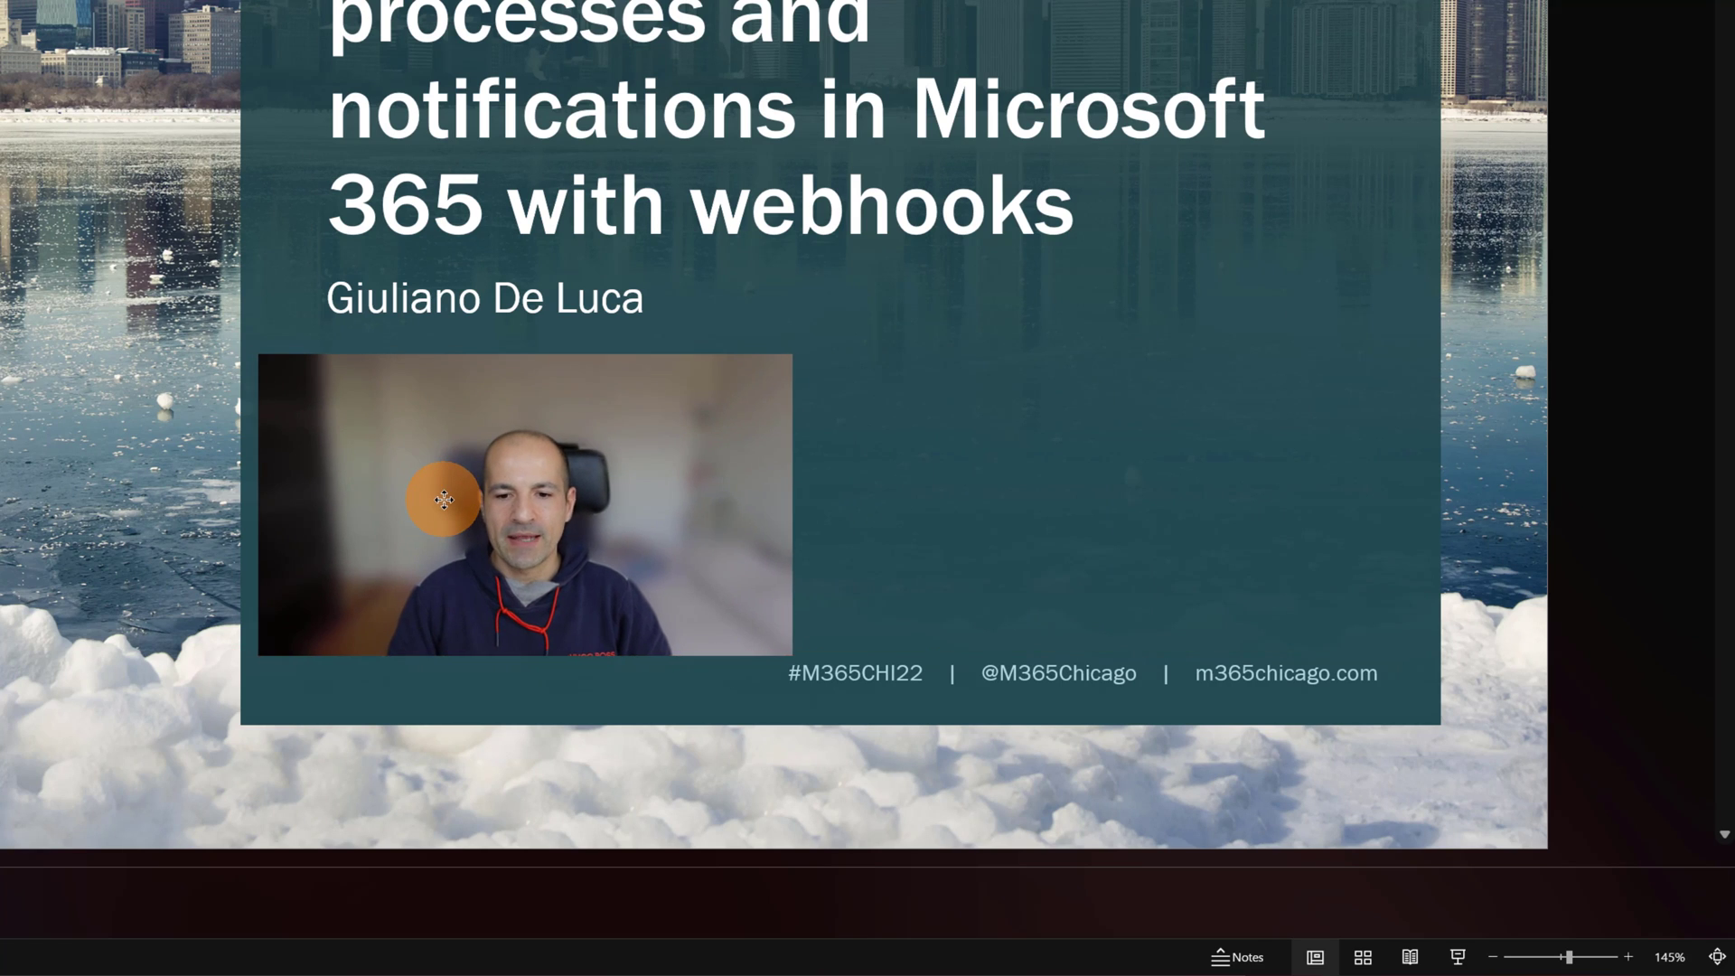
drag(439, 500, 516, 497)
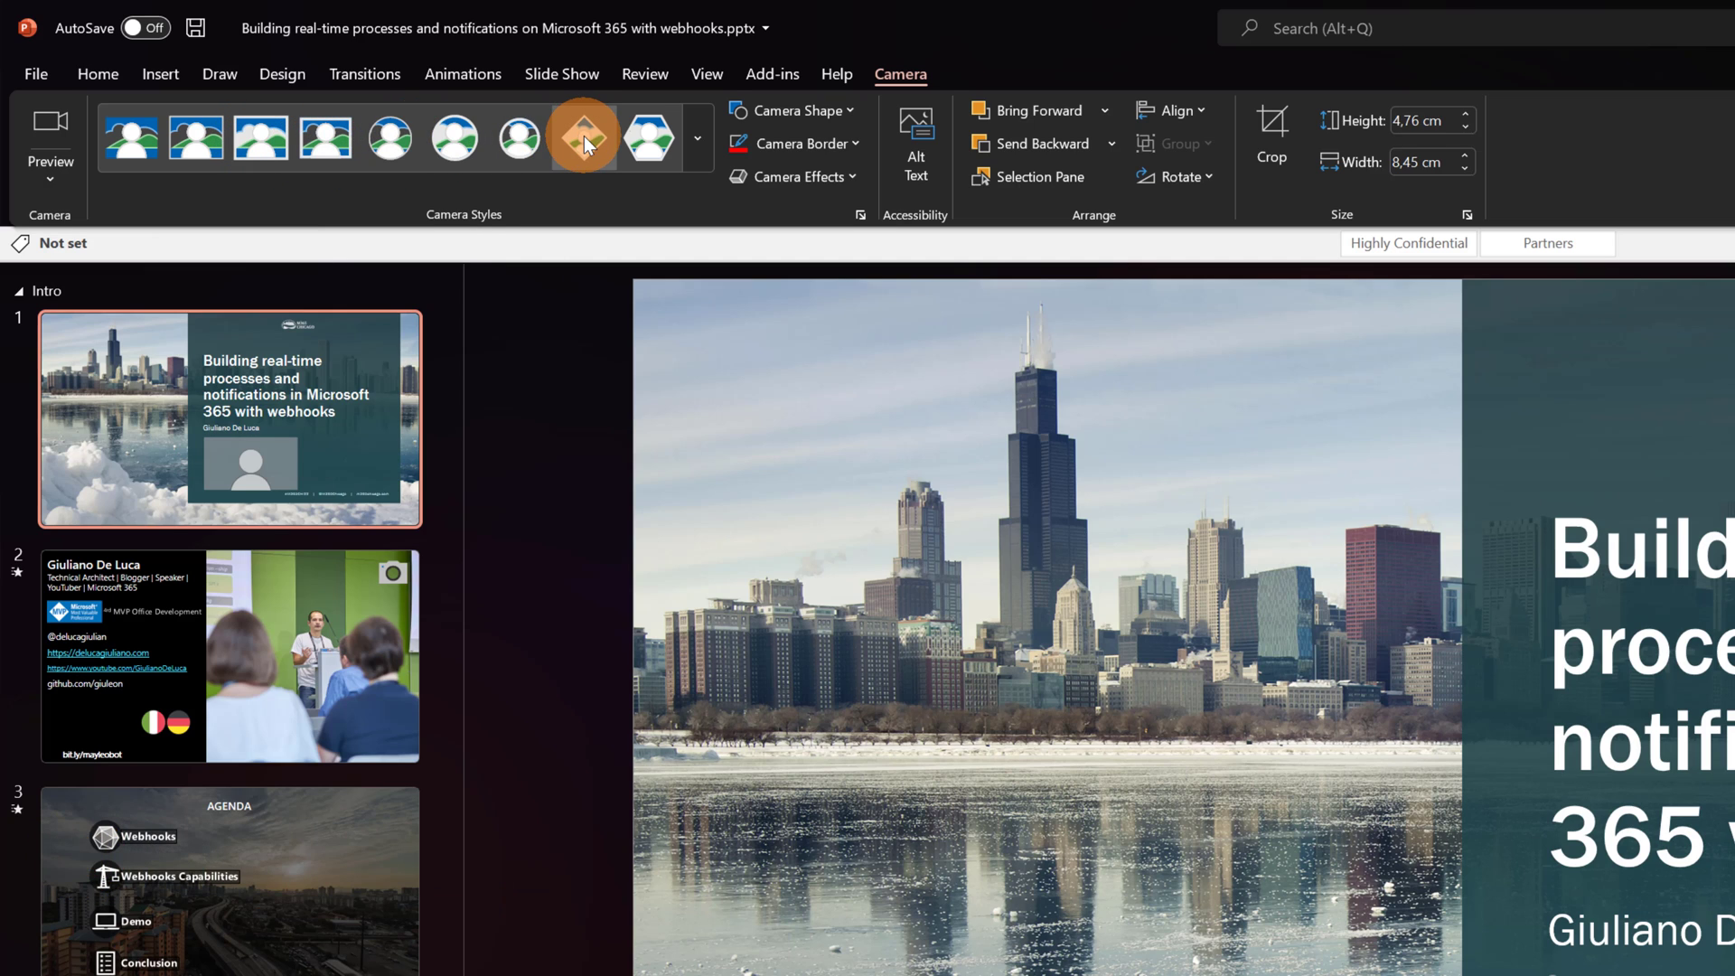
Try a block arrow camera shape, then switch the feed to an Oval shape
click(839, 116)
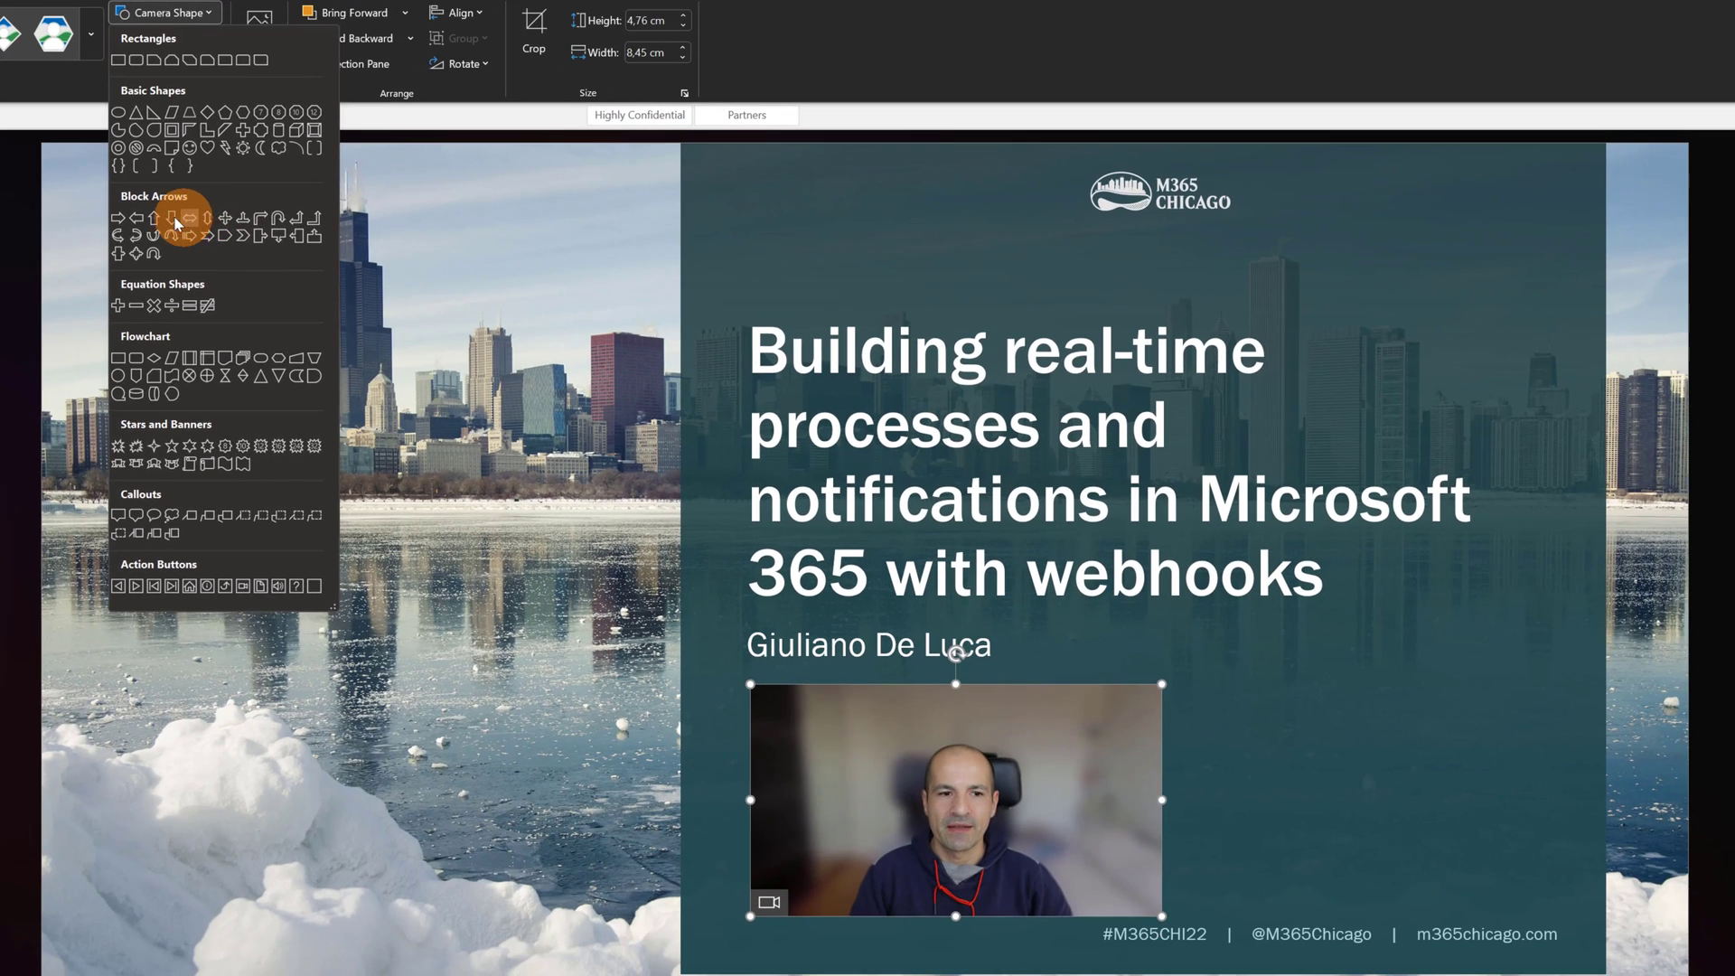
click(173, 224)
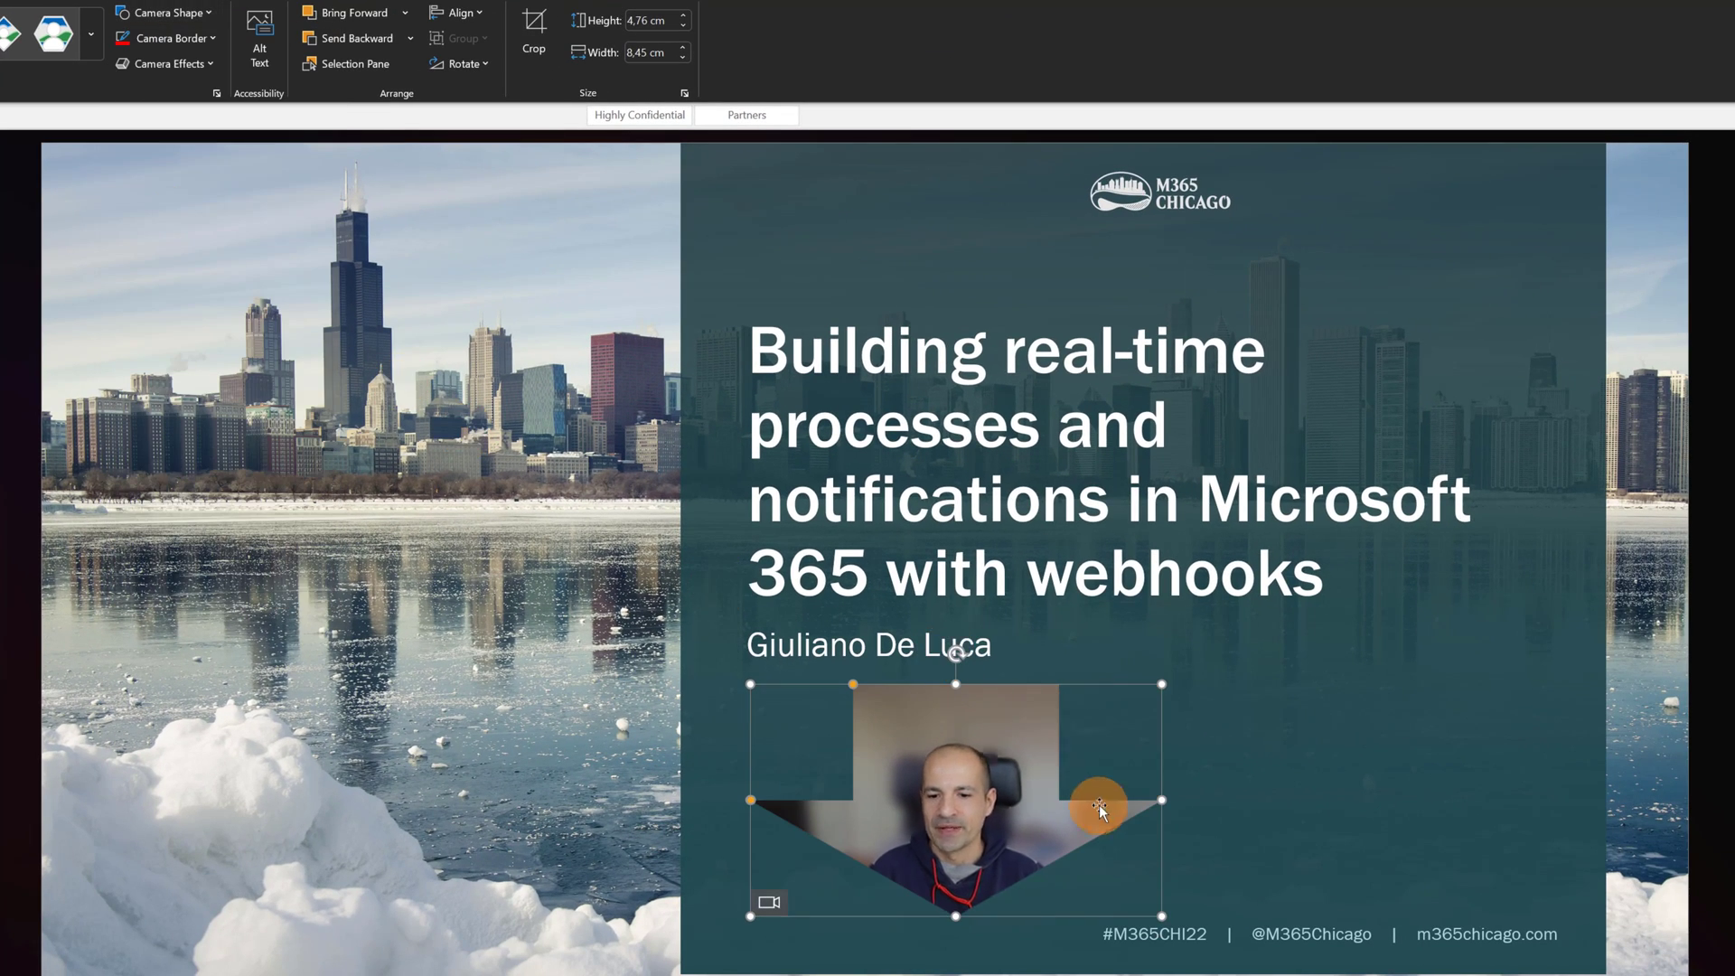
click(178, 20)
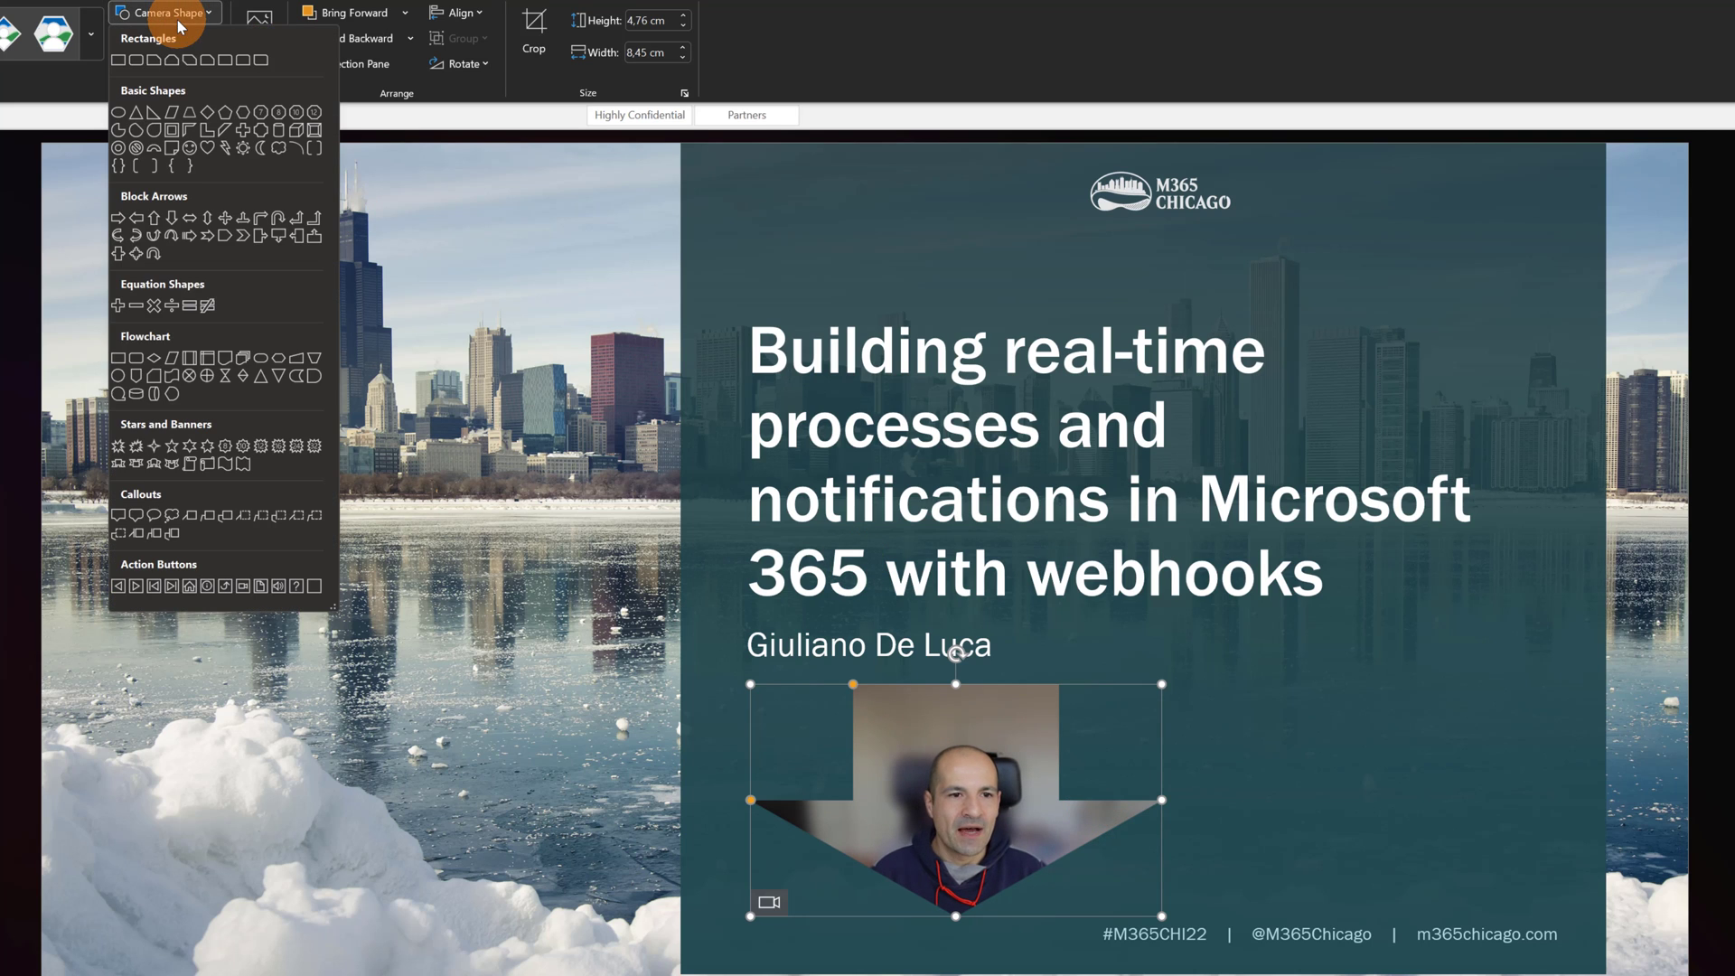
click(120, 119)
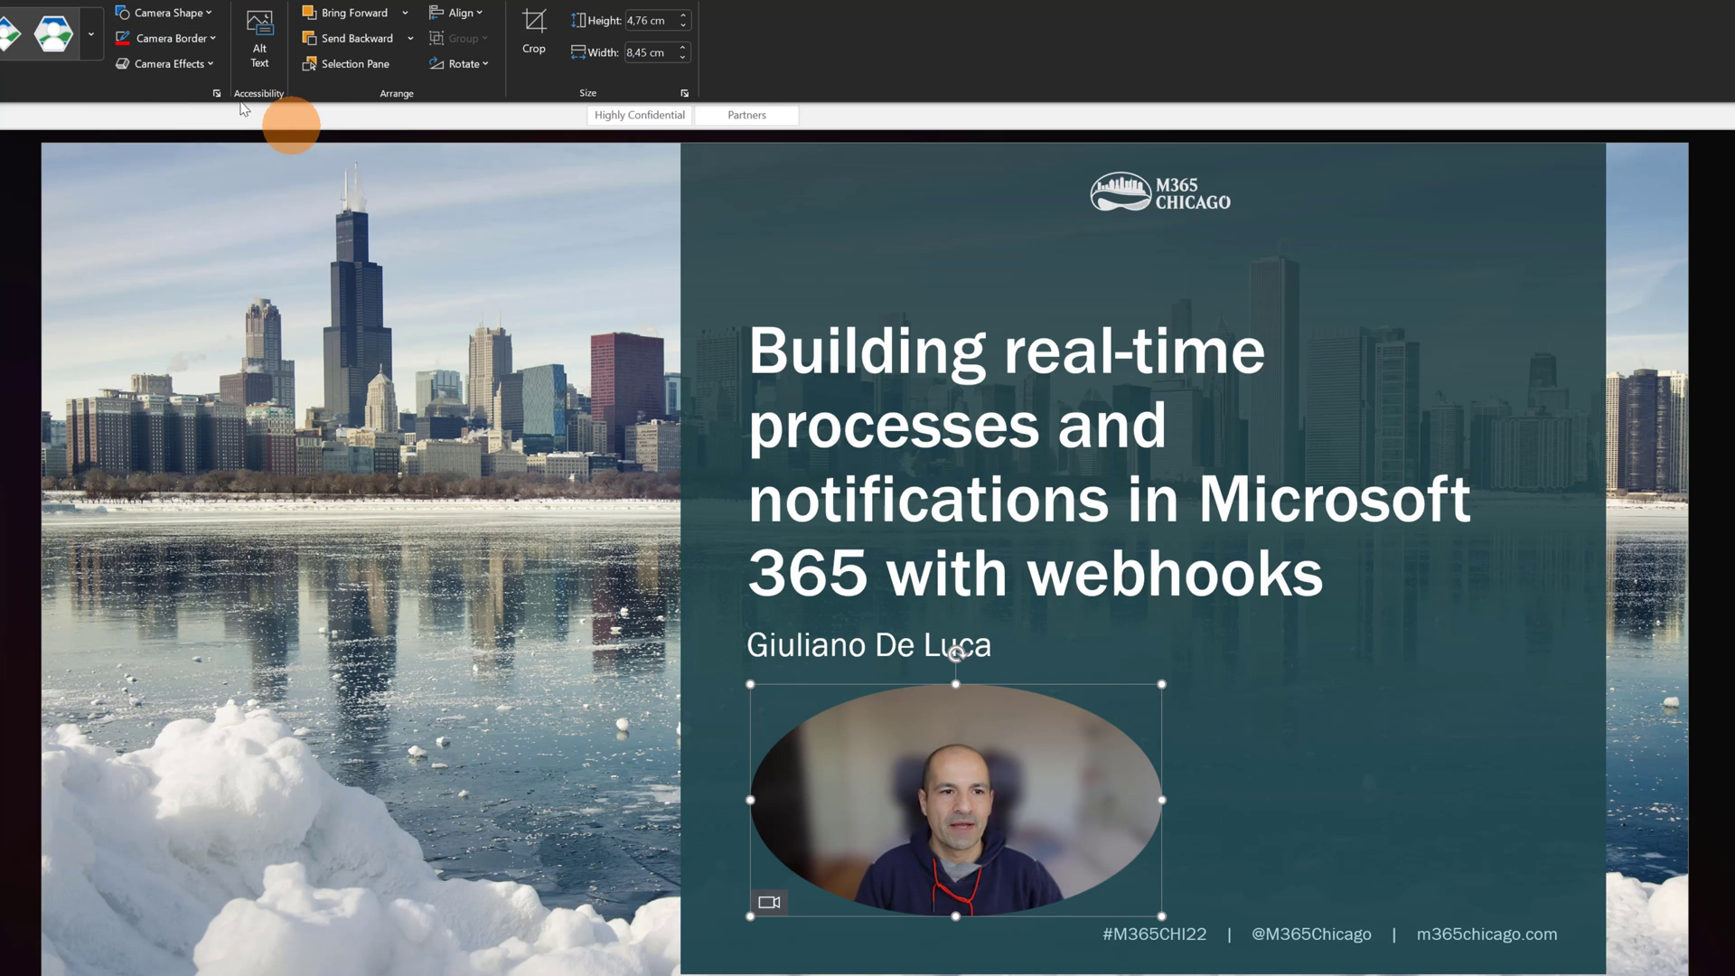
Give the oval feed a blue glow, shrink it, and move it to the top-right
click(174, 41)
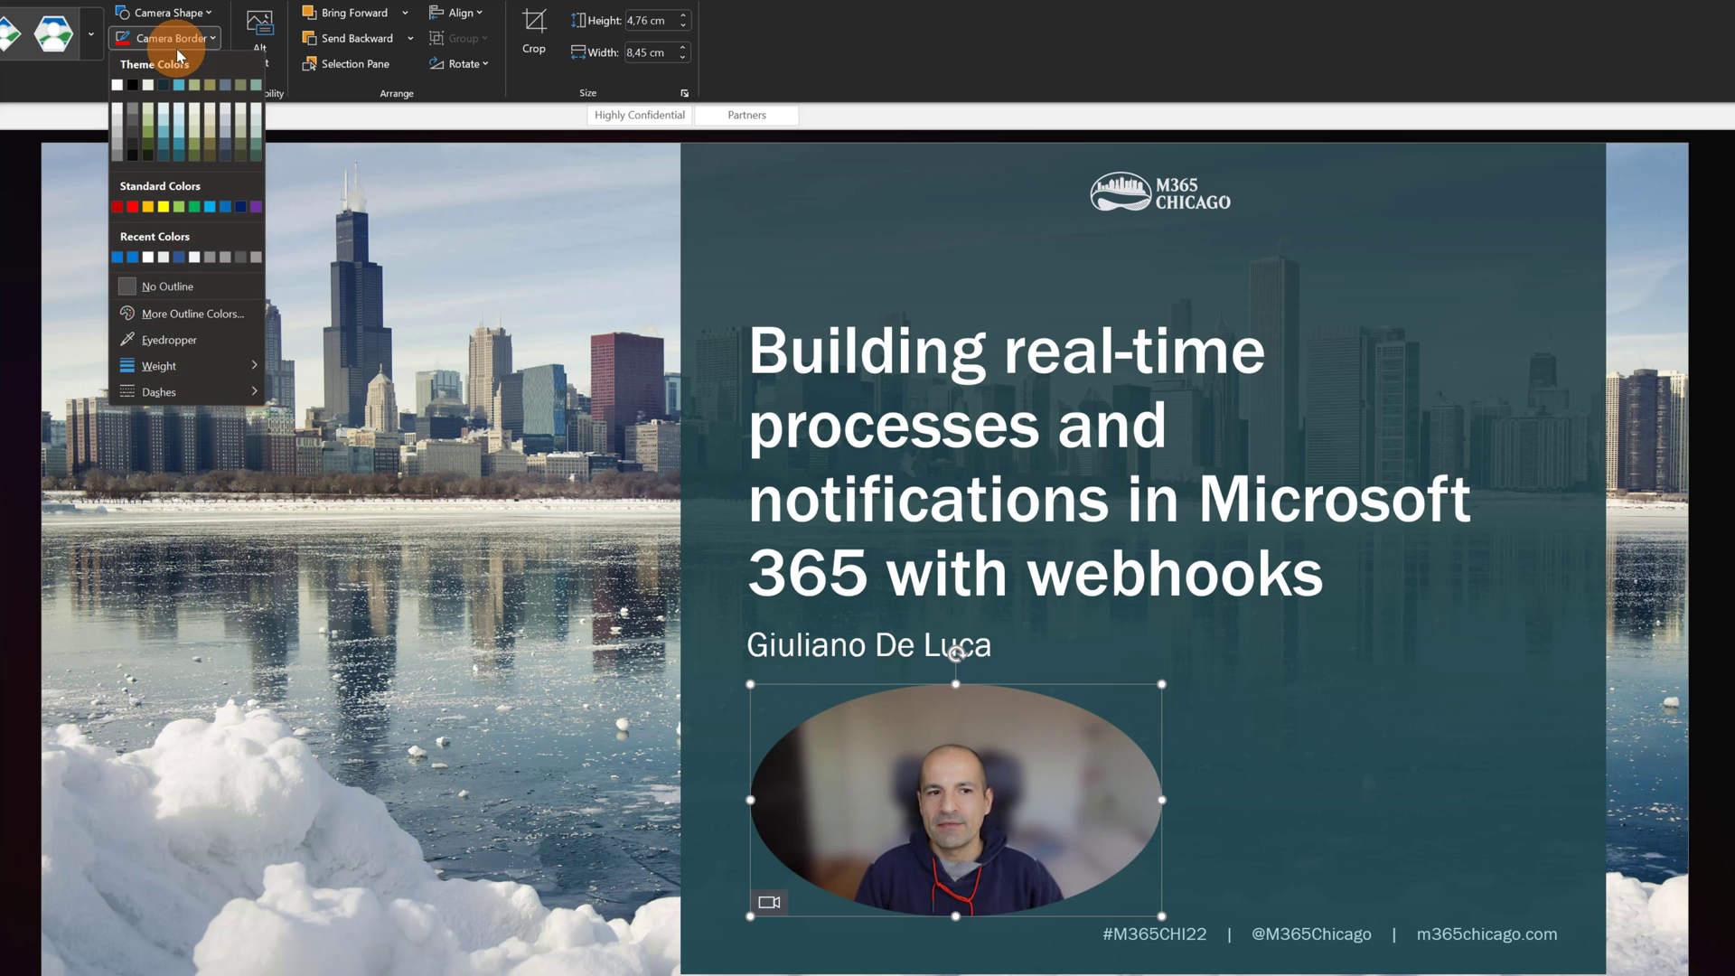
click(262, 214)
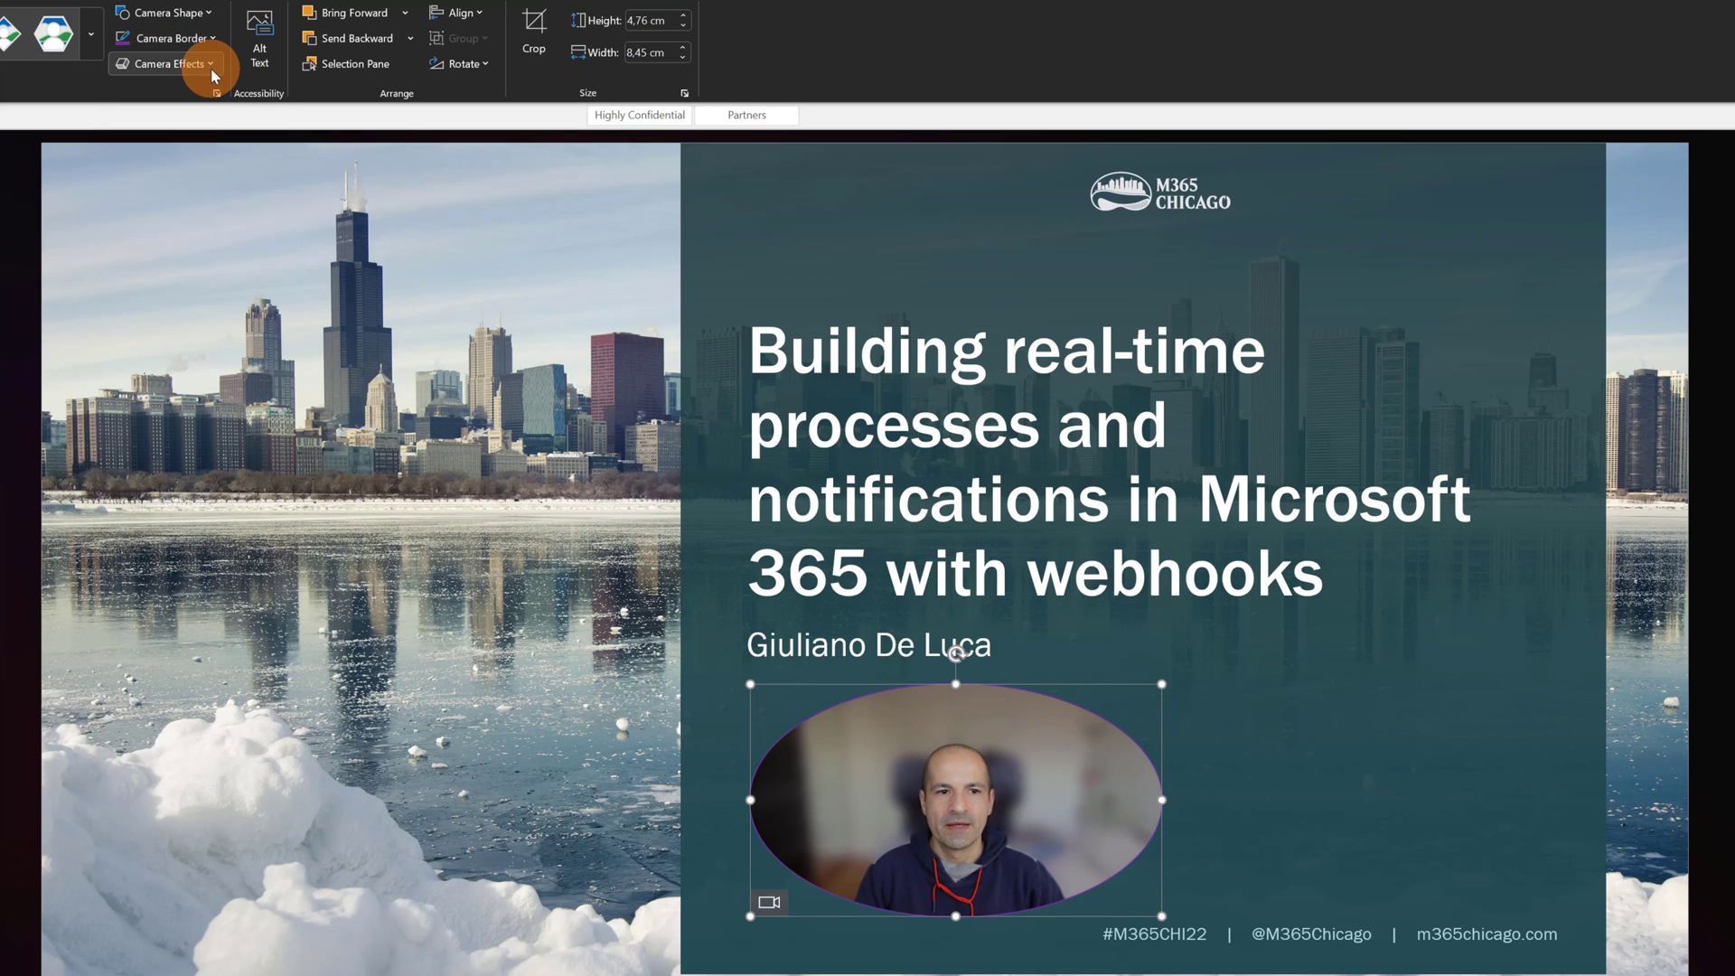
click(171, 64)
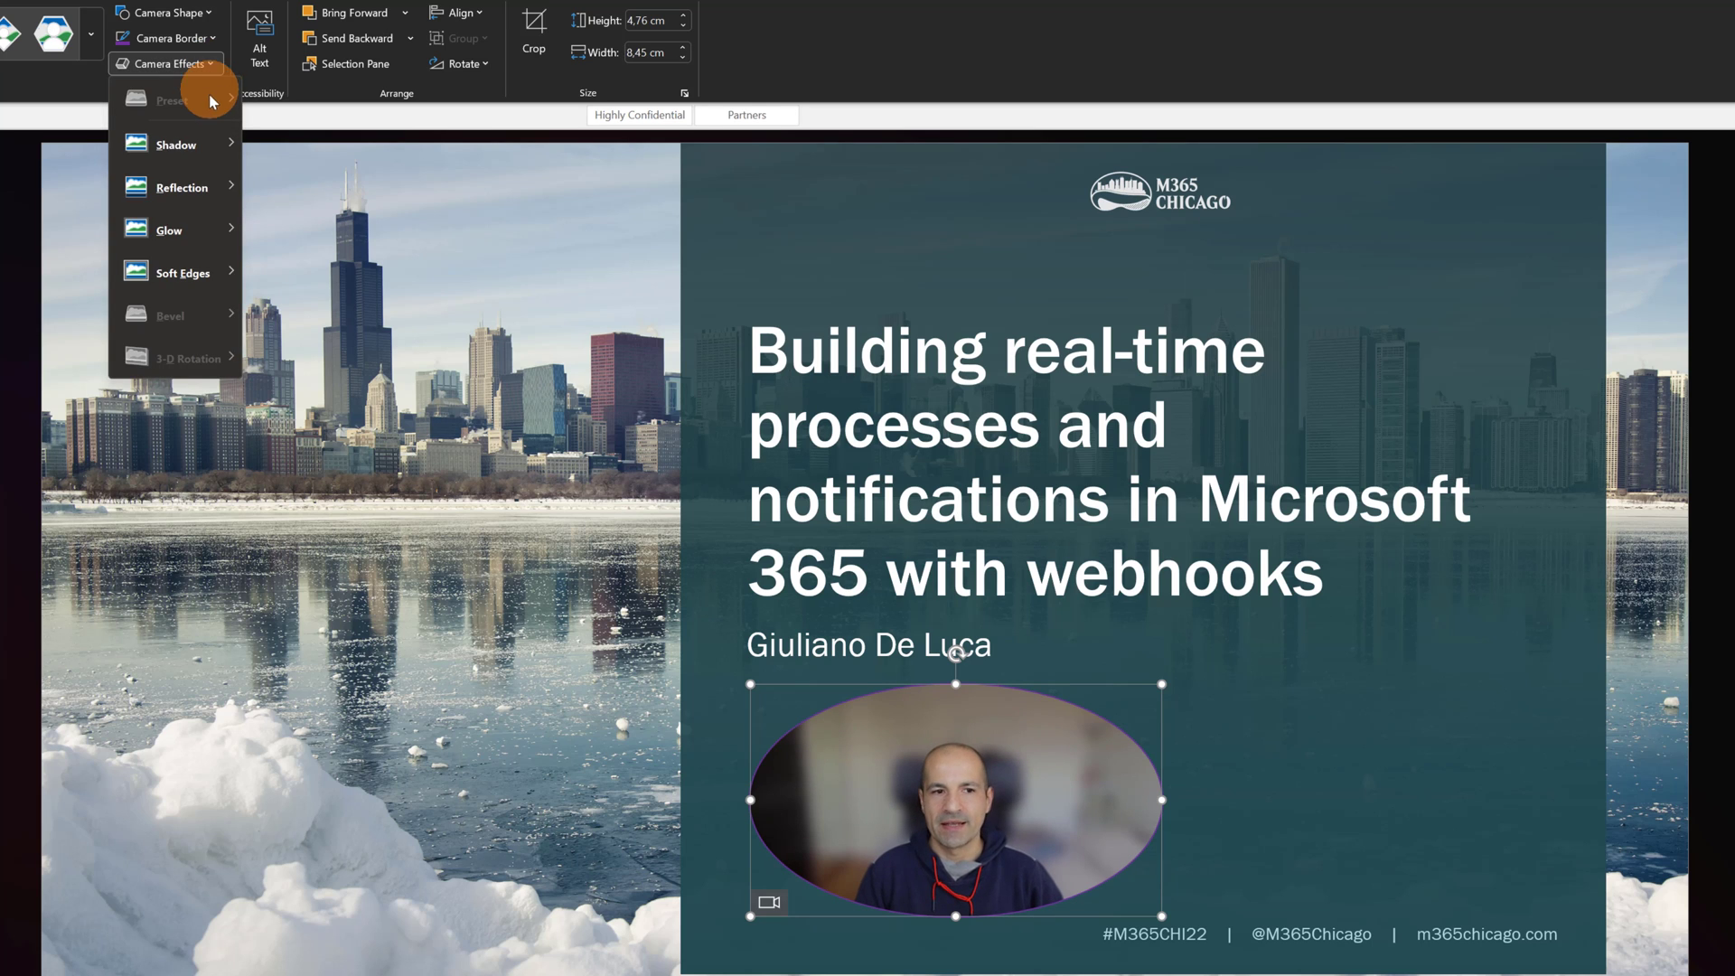
click(195, 246)
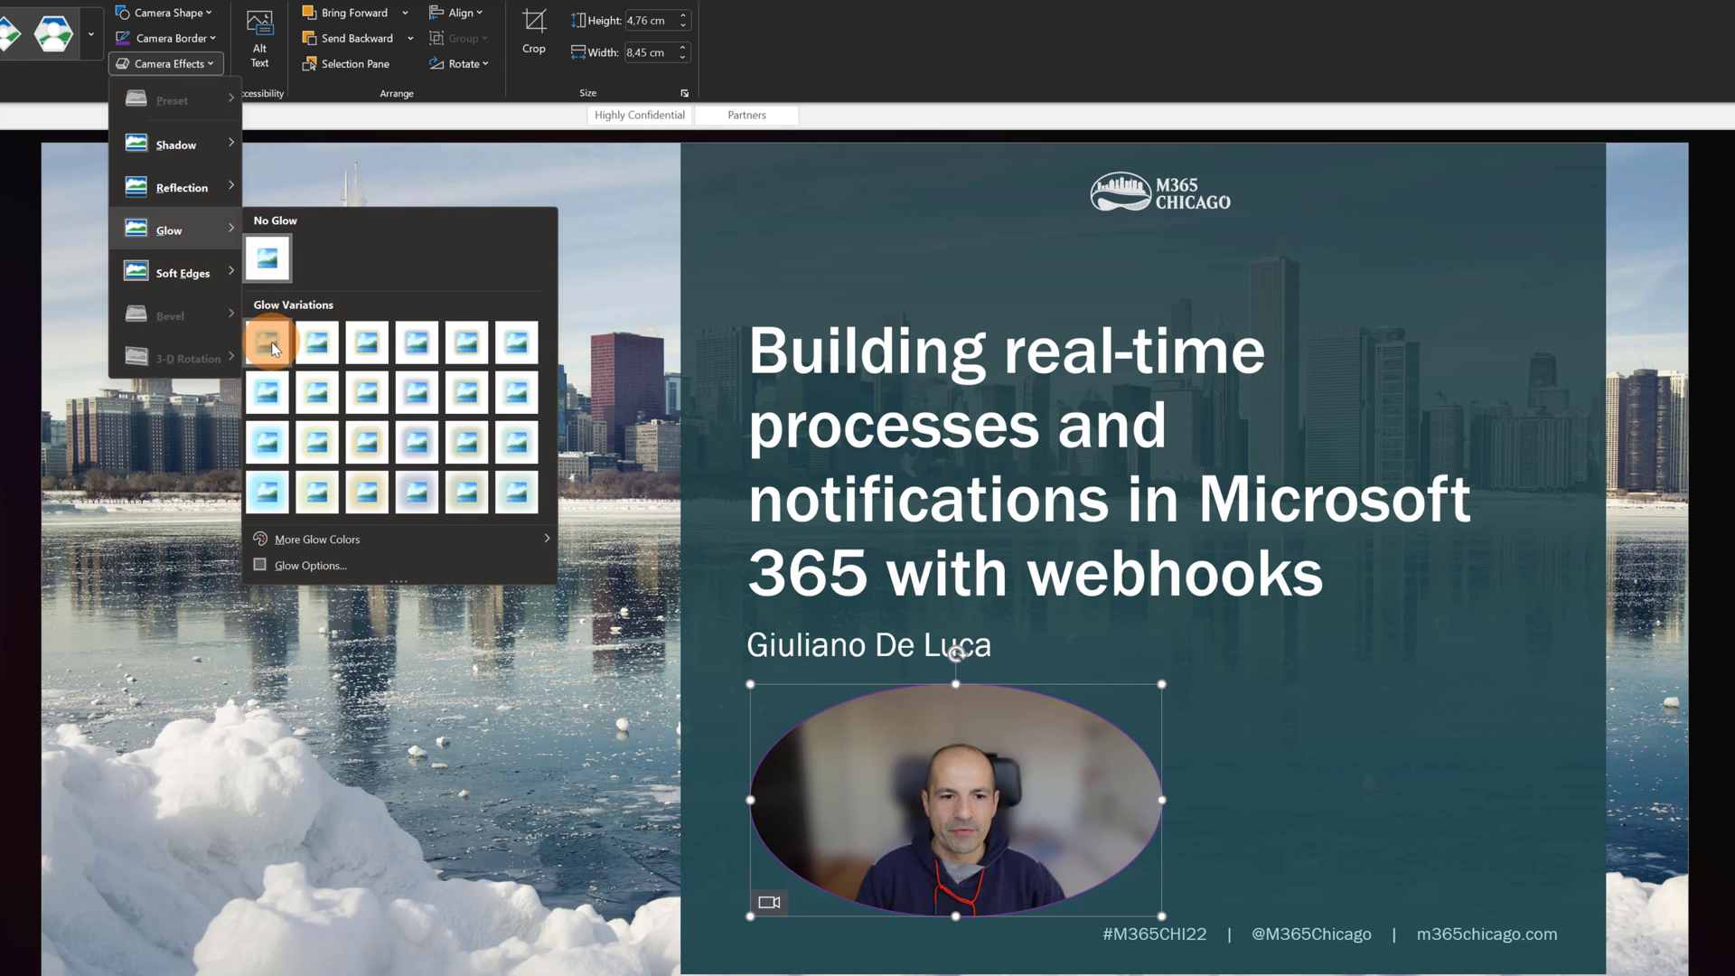
click(271, 348)
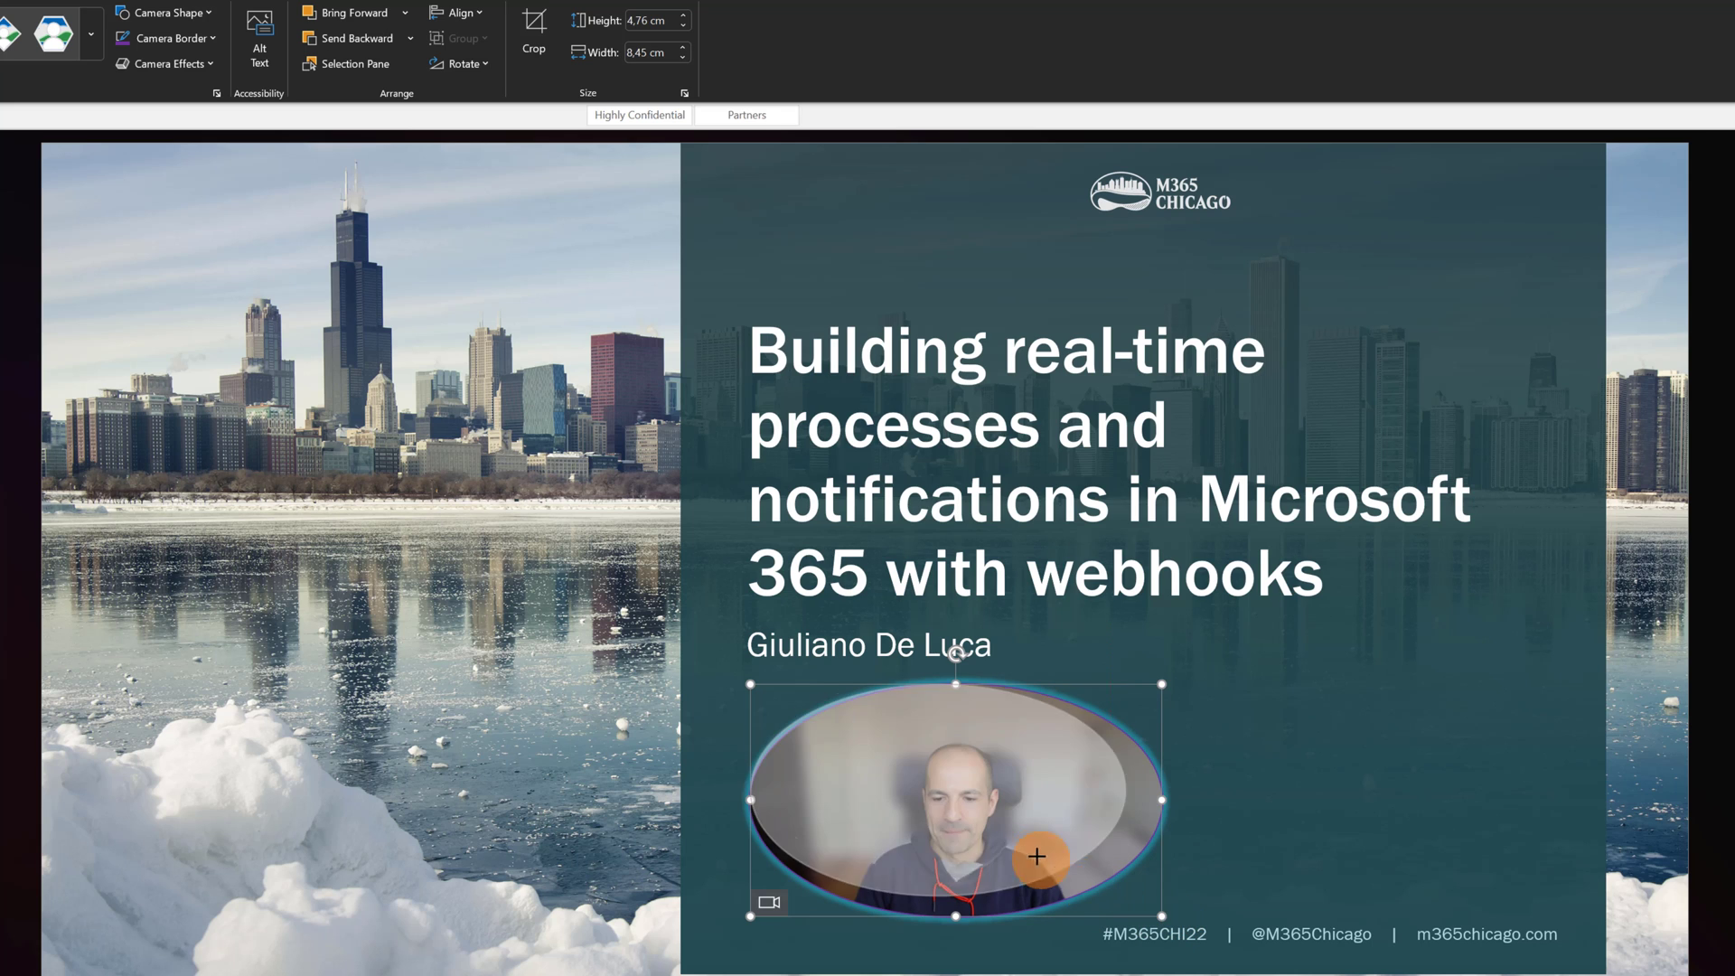
drag(1161, 916, 1047, 851)
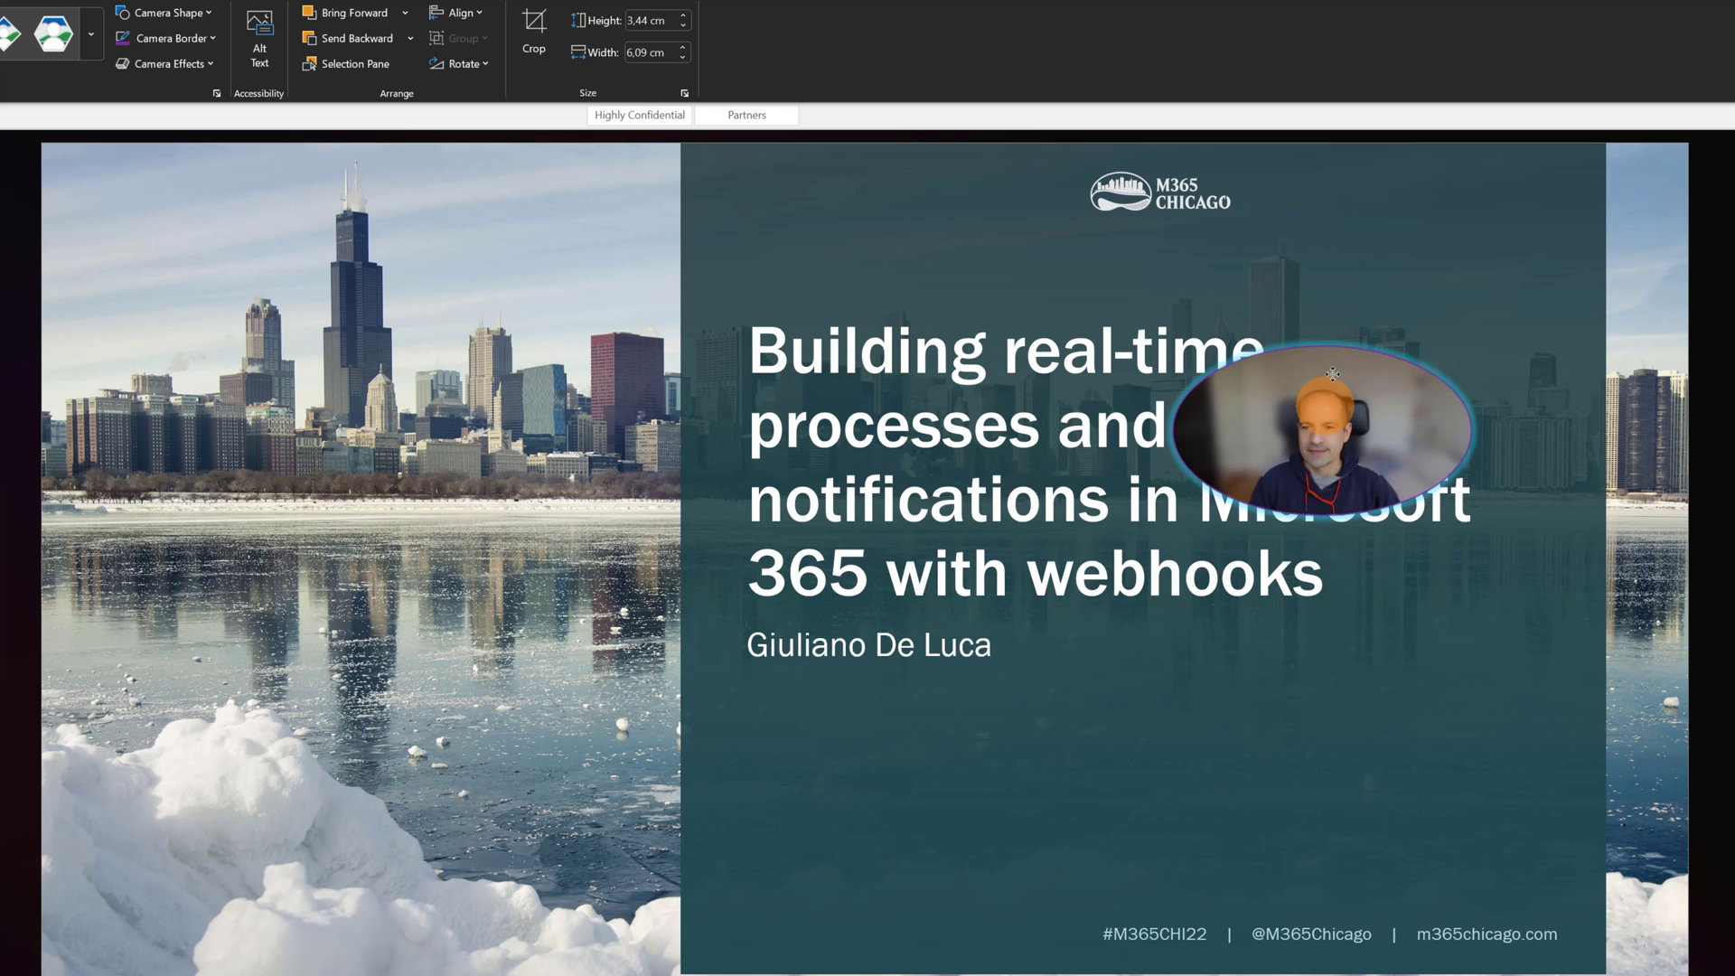
drag(1054, 744, 1573, 231)
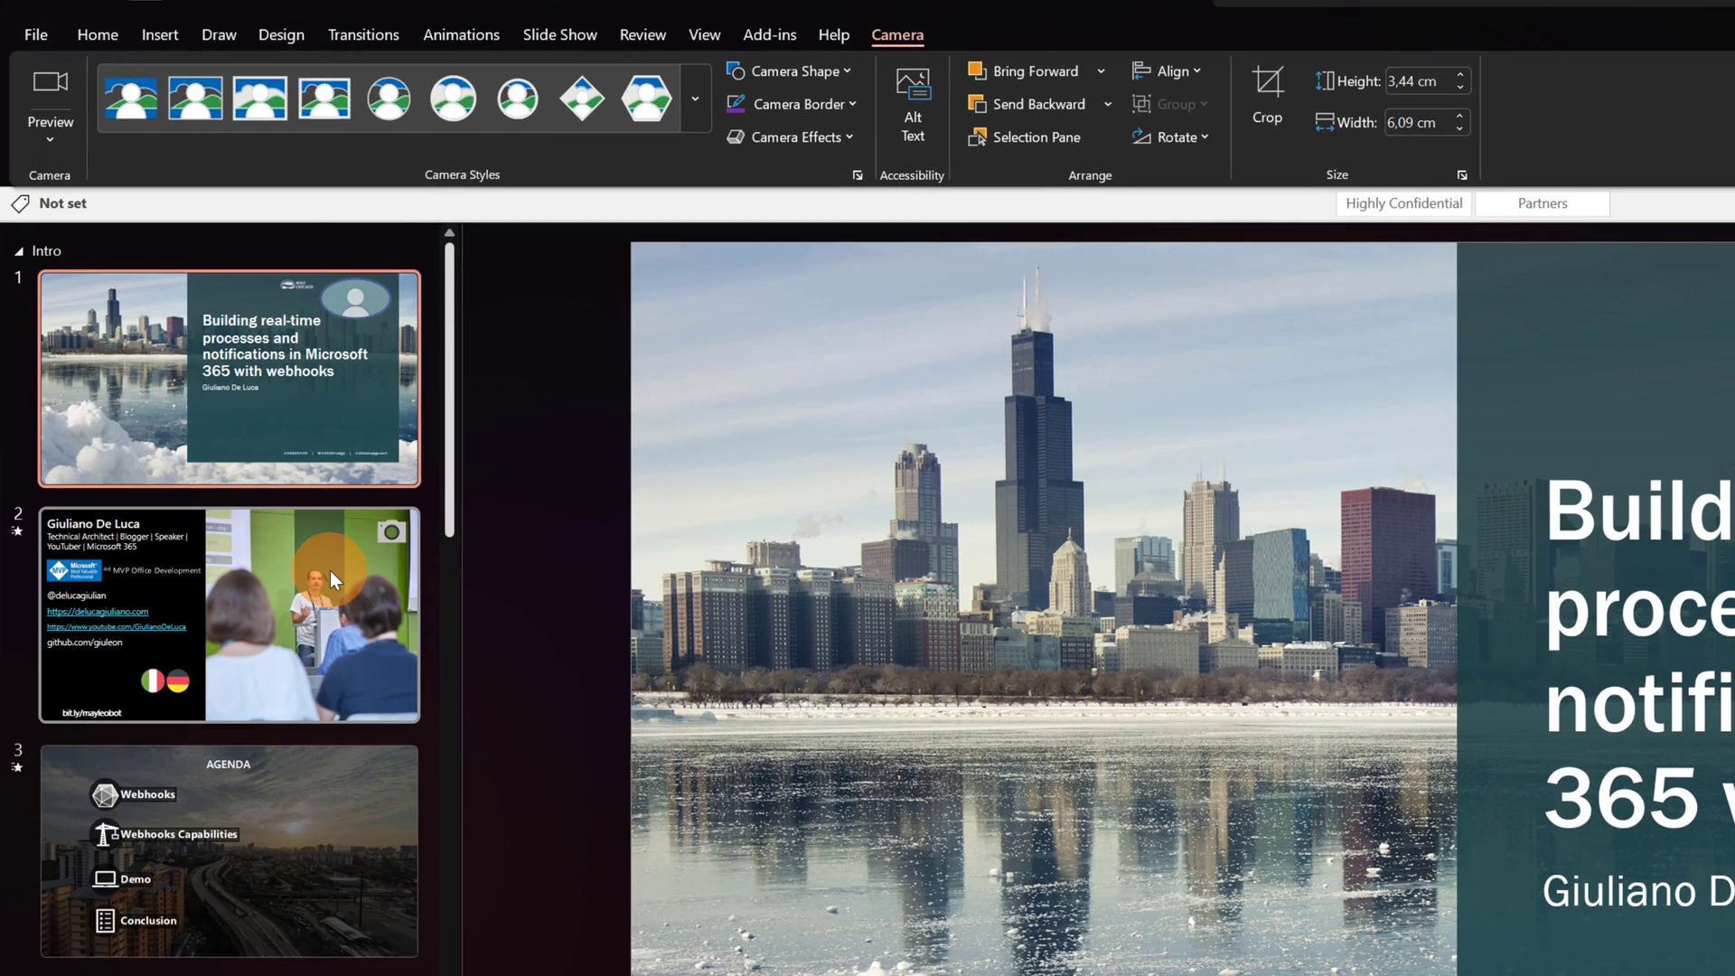
Insert a Cameo camera feed over the conference photo on slide 2
click(330, 571)
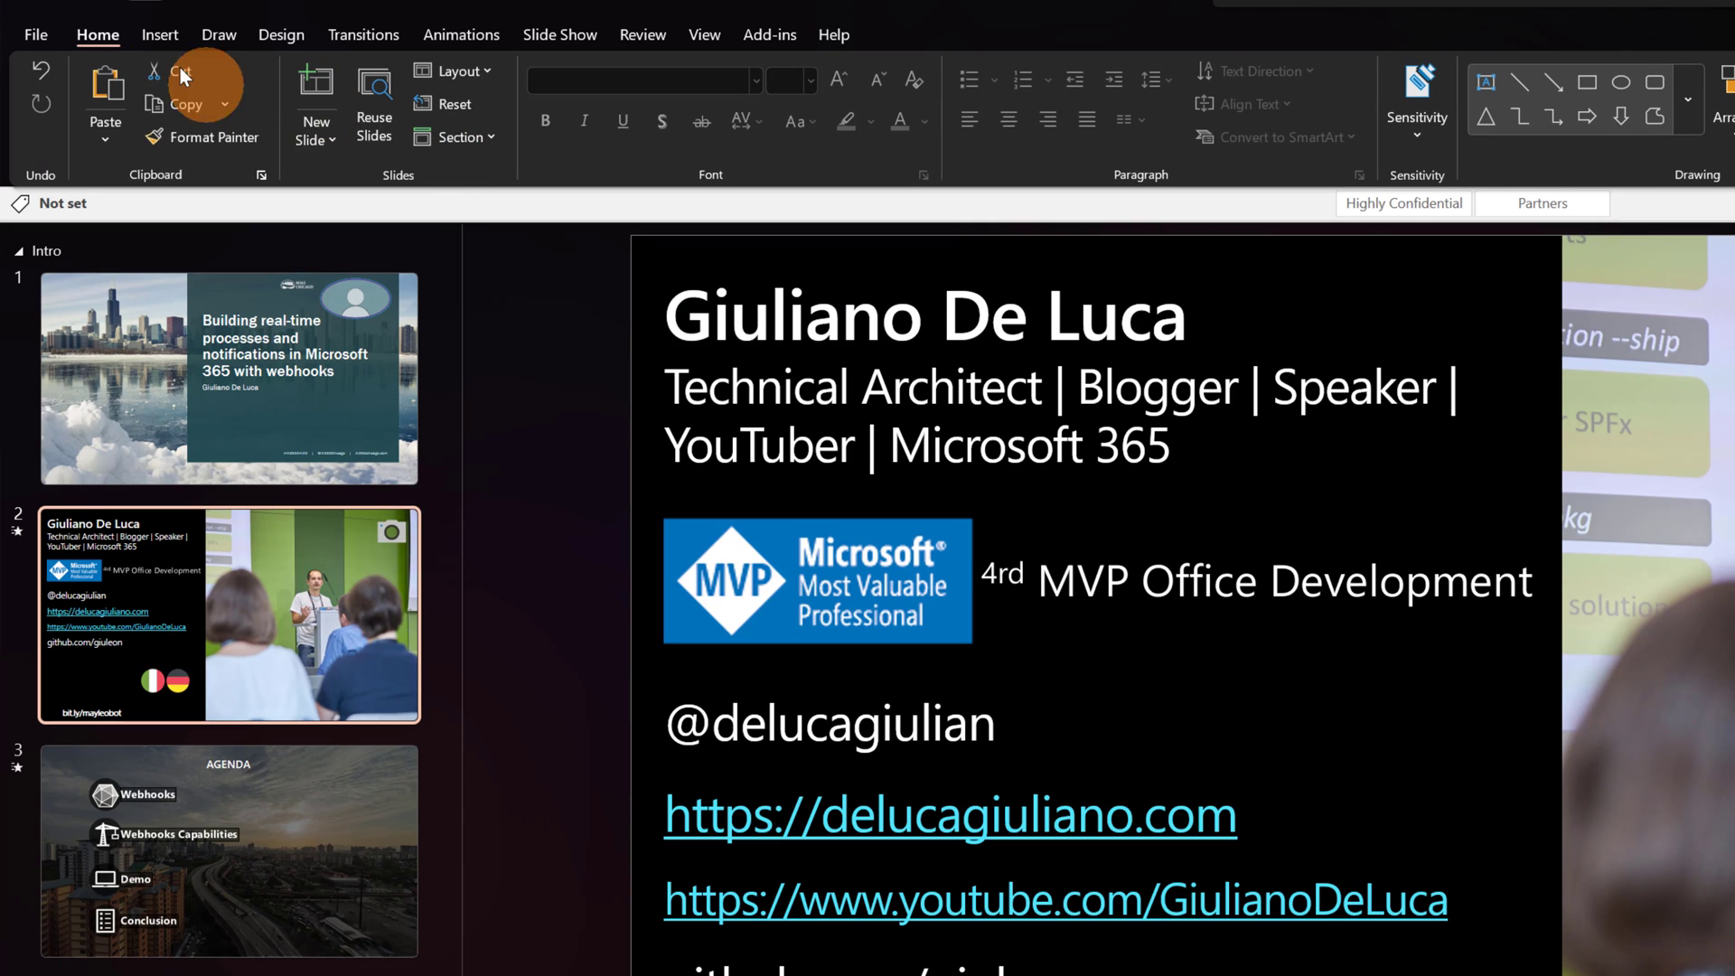
click(154, 32)
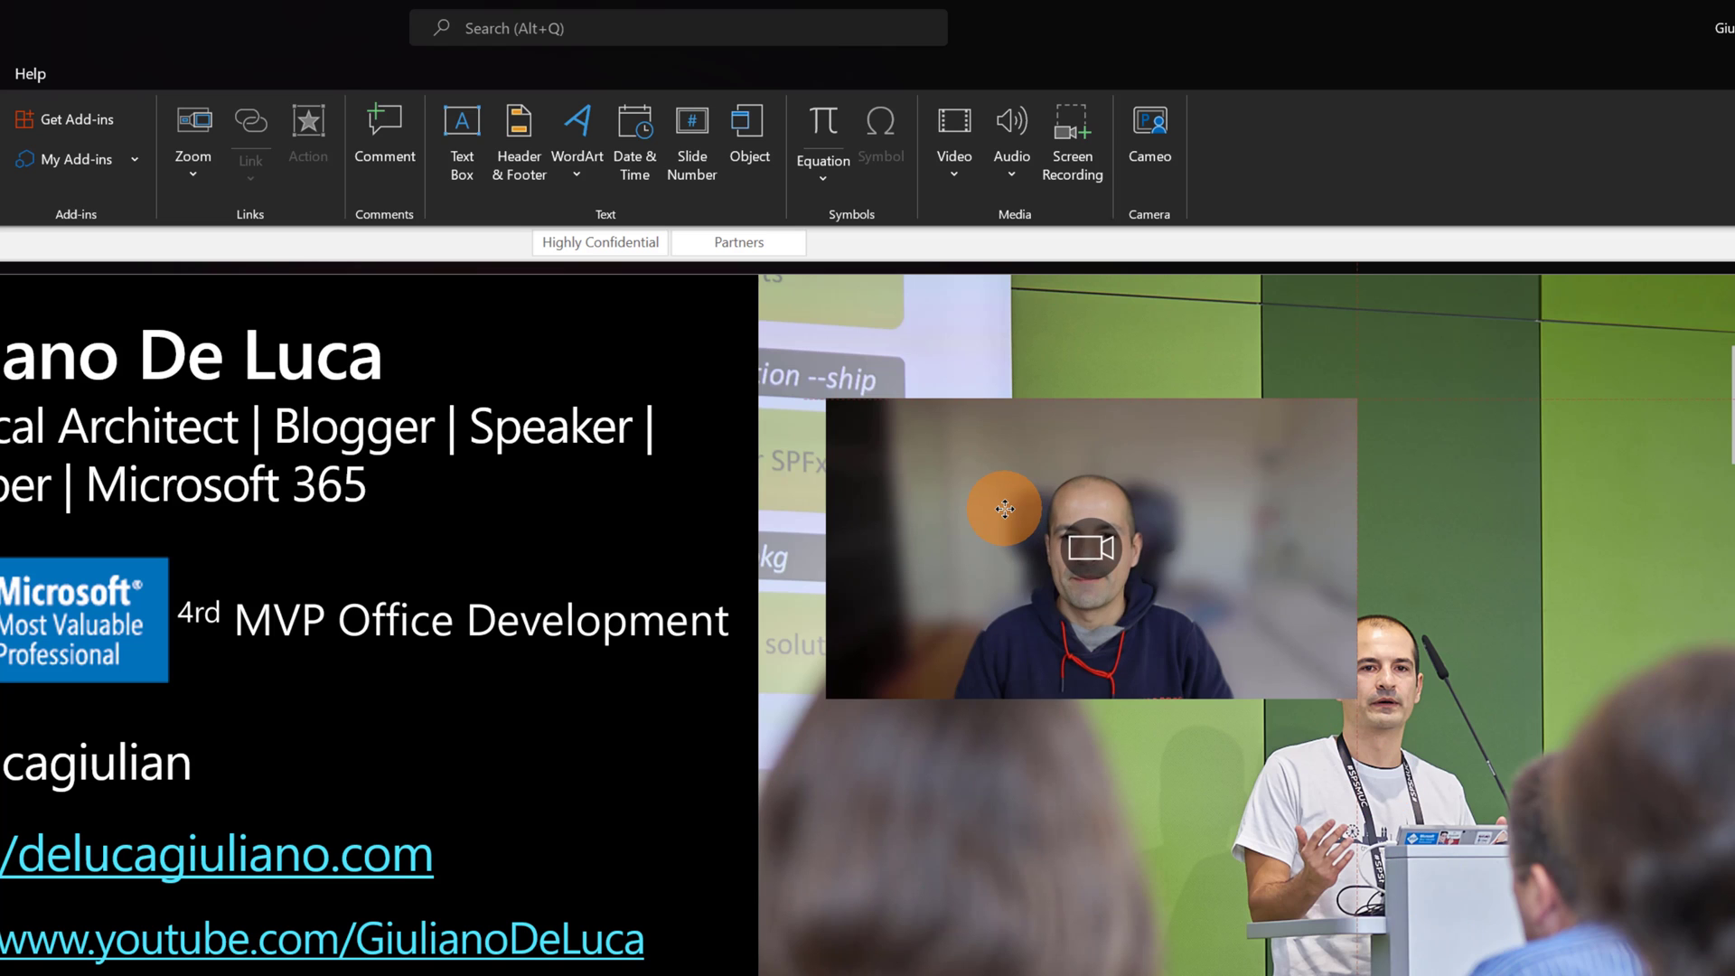
drag(1007, 507, 974, 502)
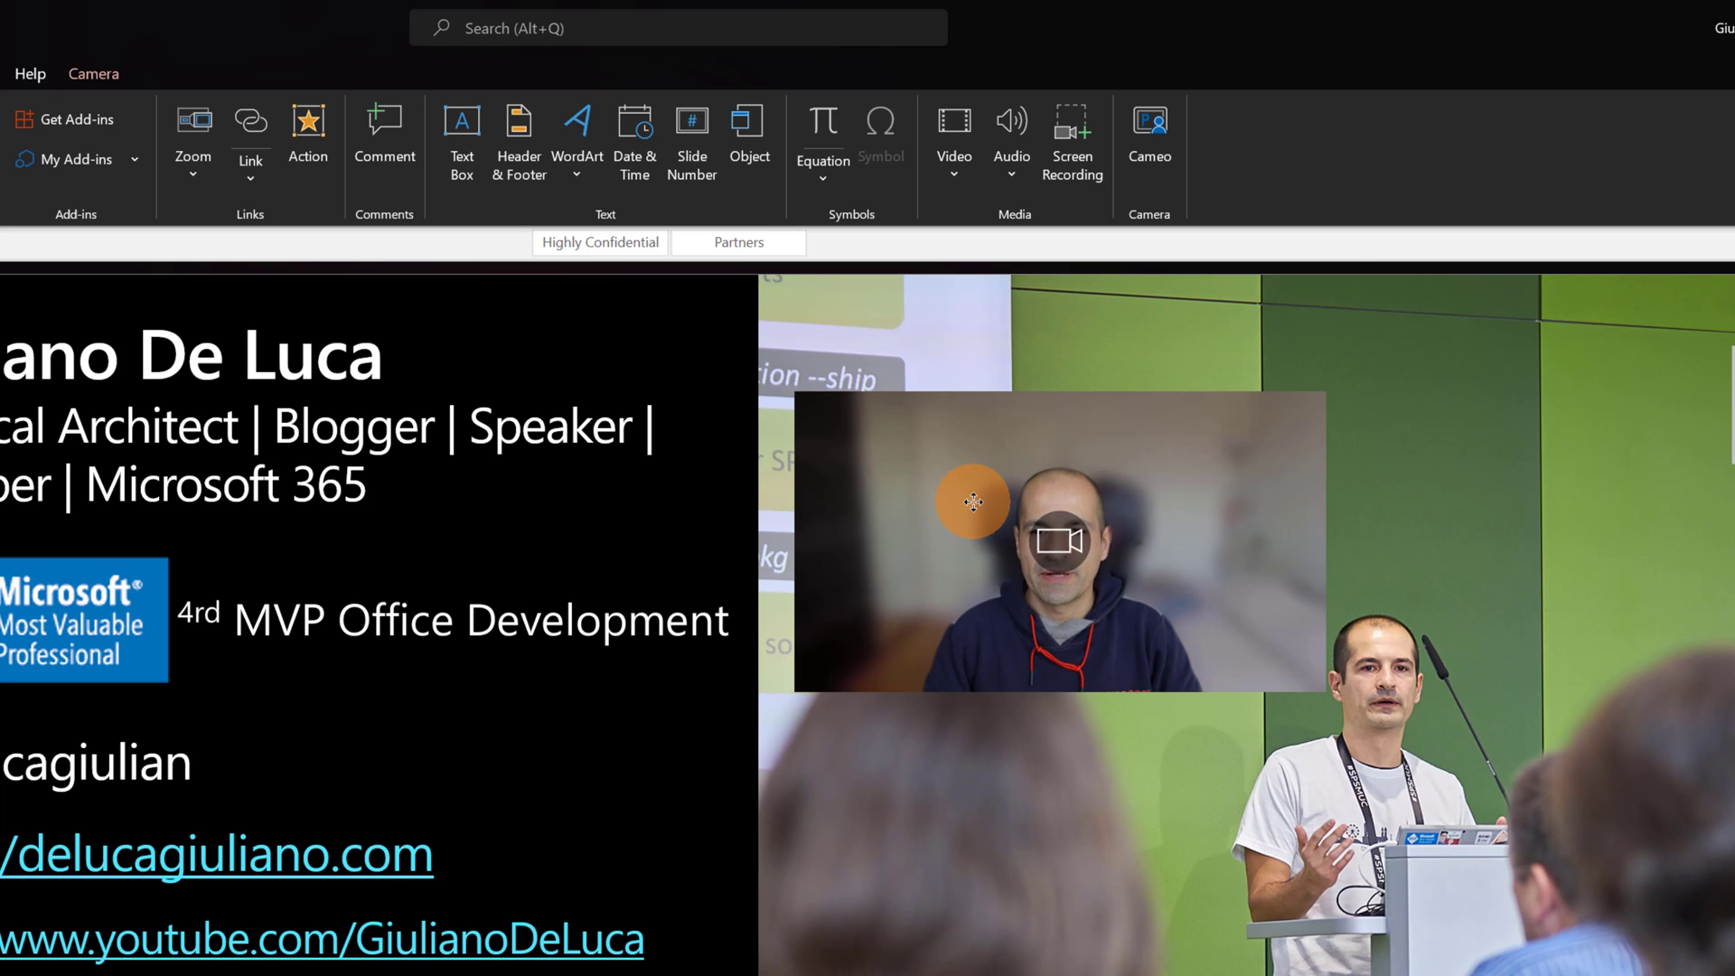
click(116, 83)
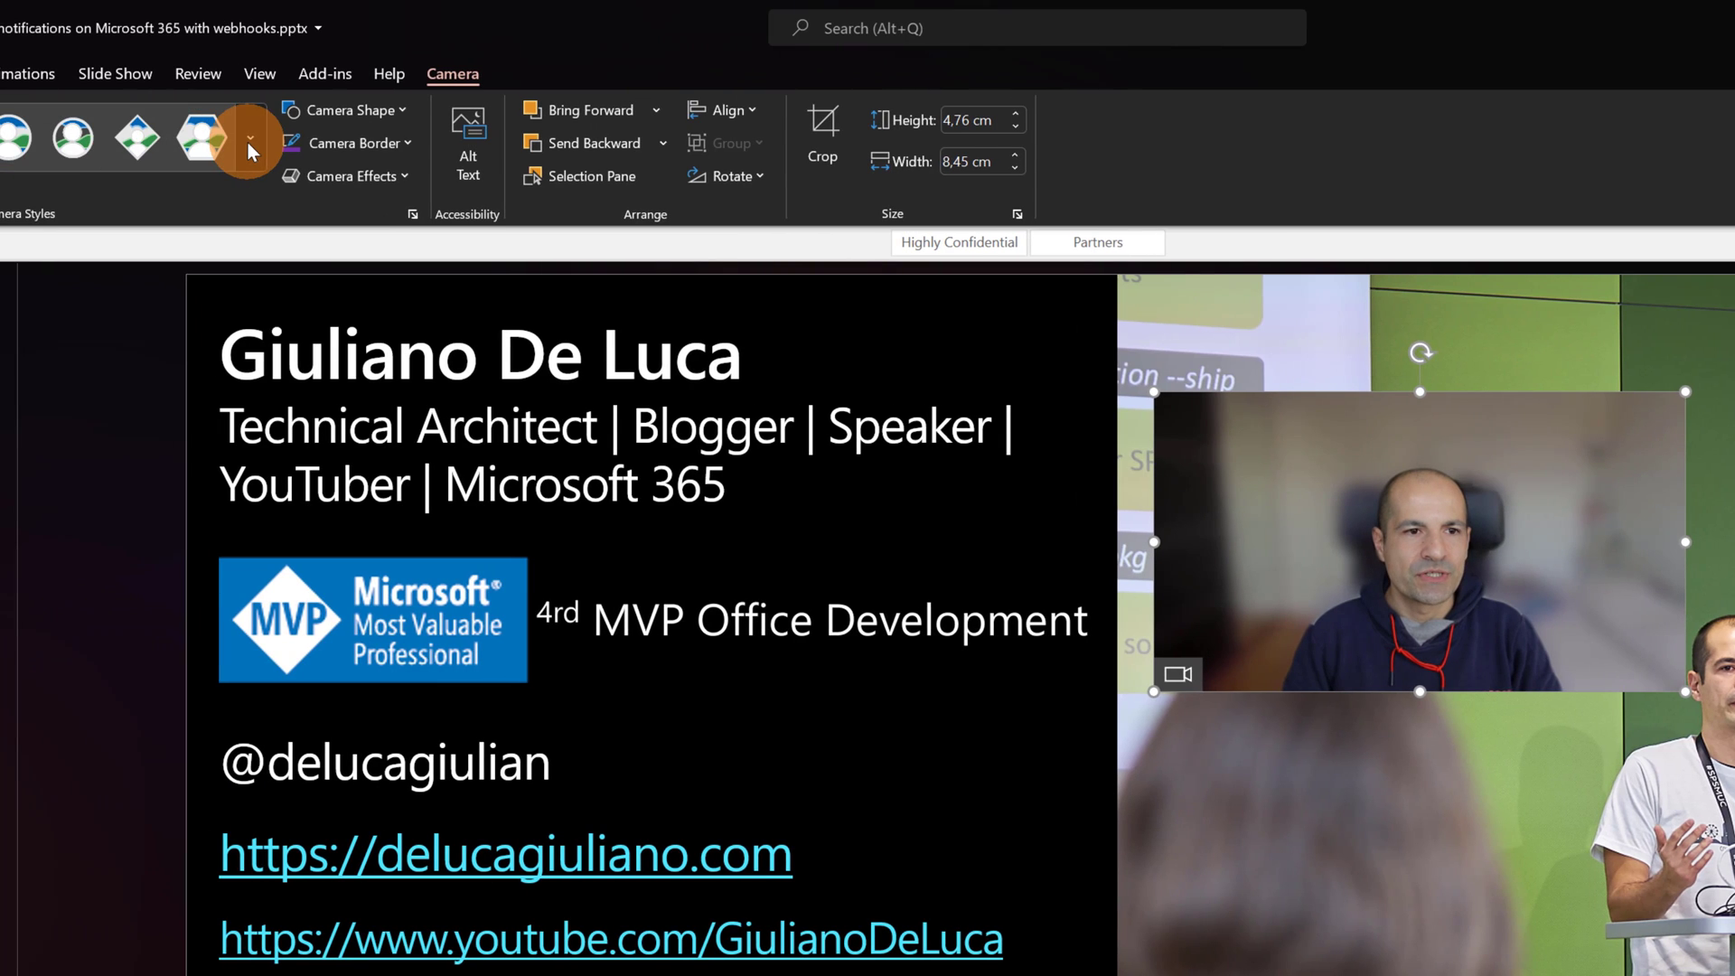
Apply the diamond camera style and place the feed in the upper-right corner
click(247, 142)
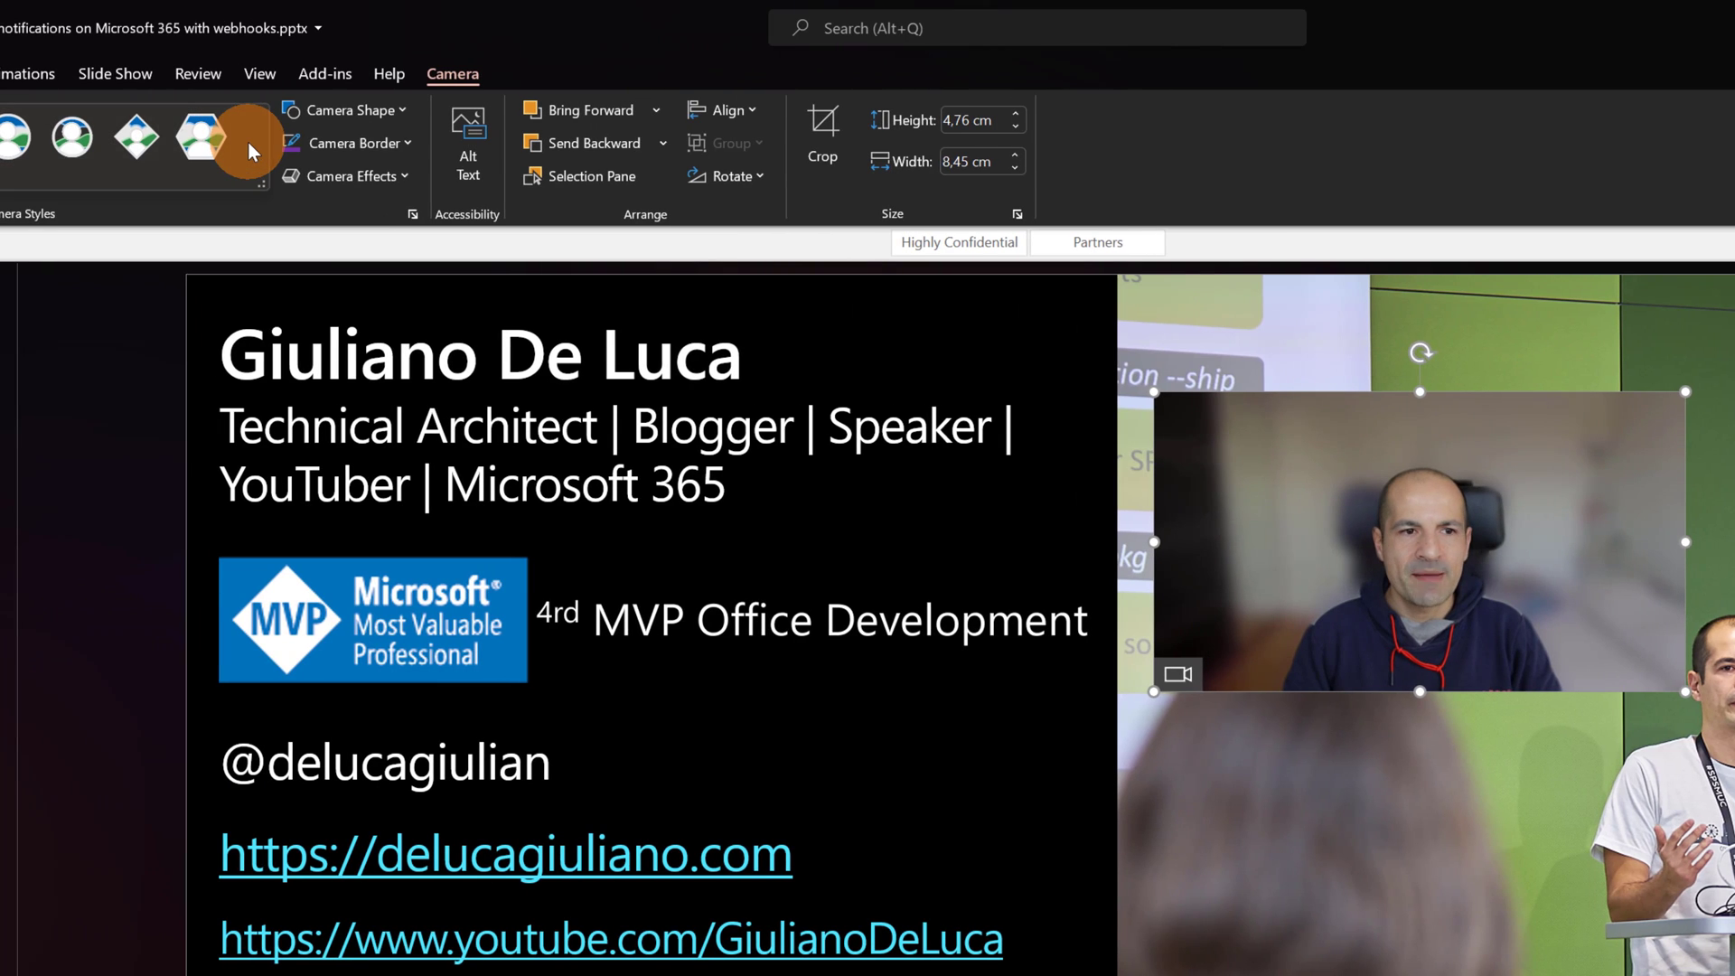
click(141, 139)
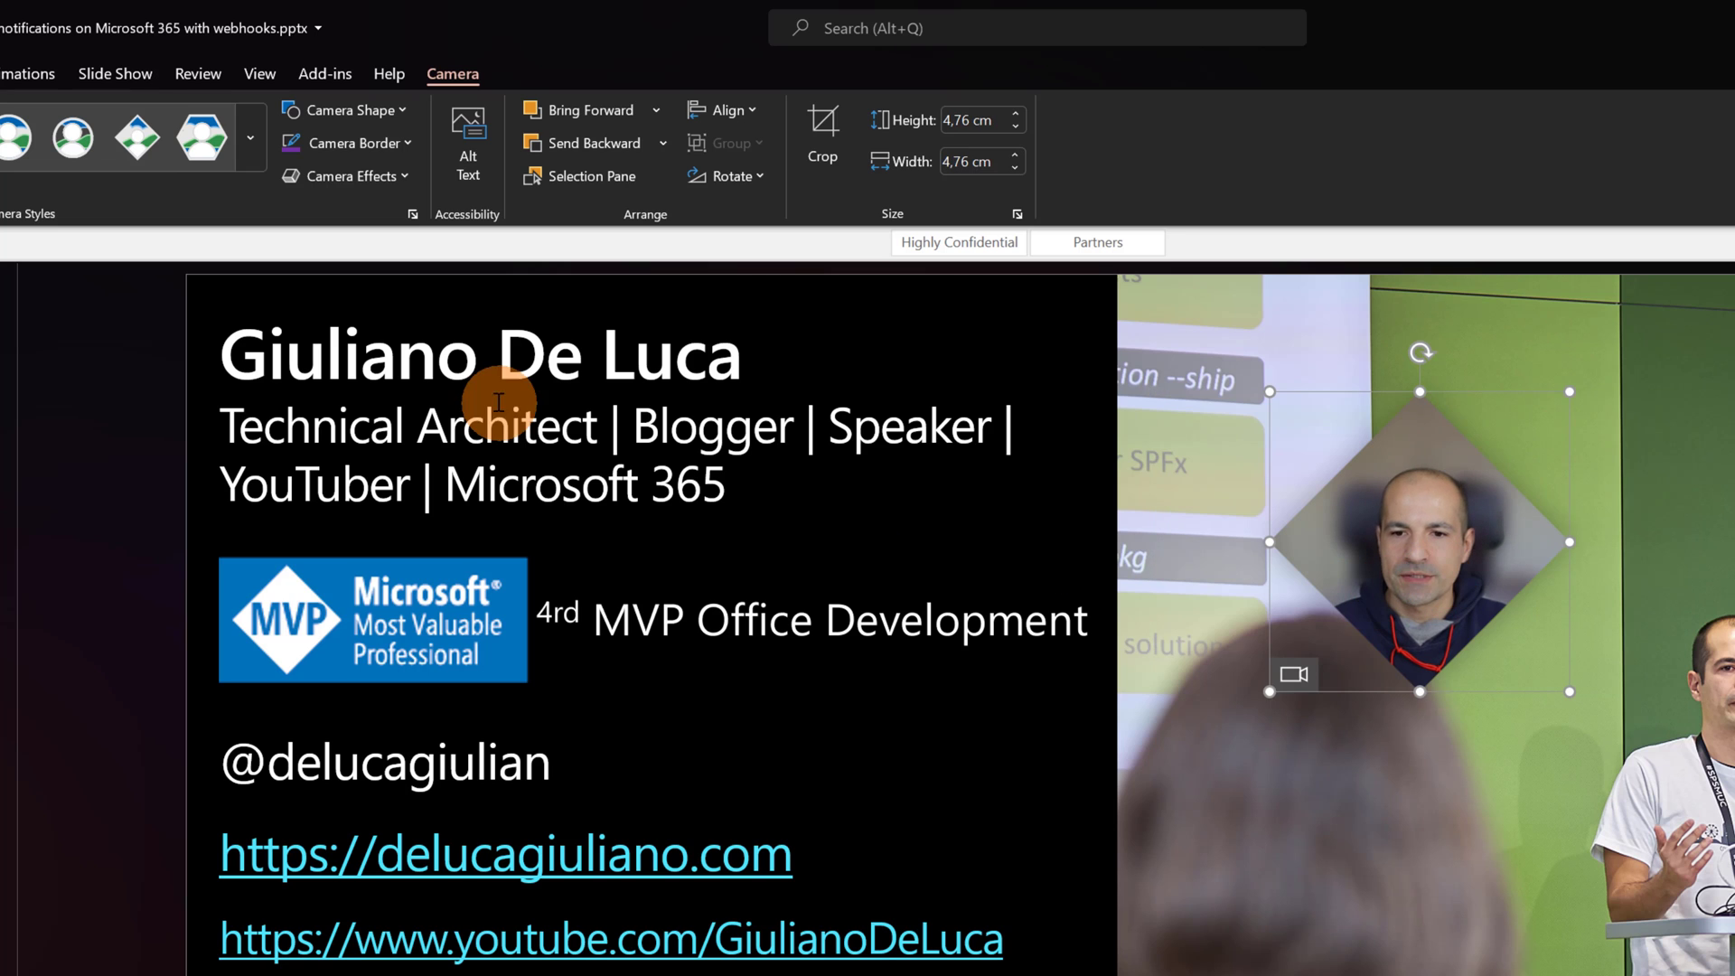
drag(1390, 552, 467, 715)
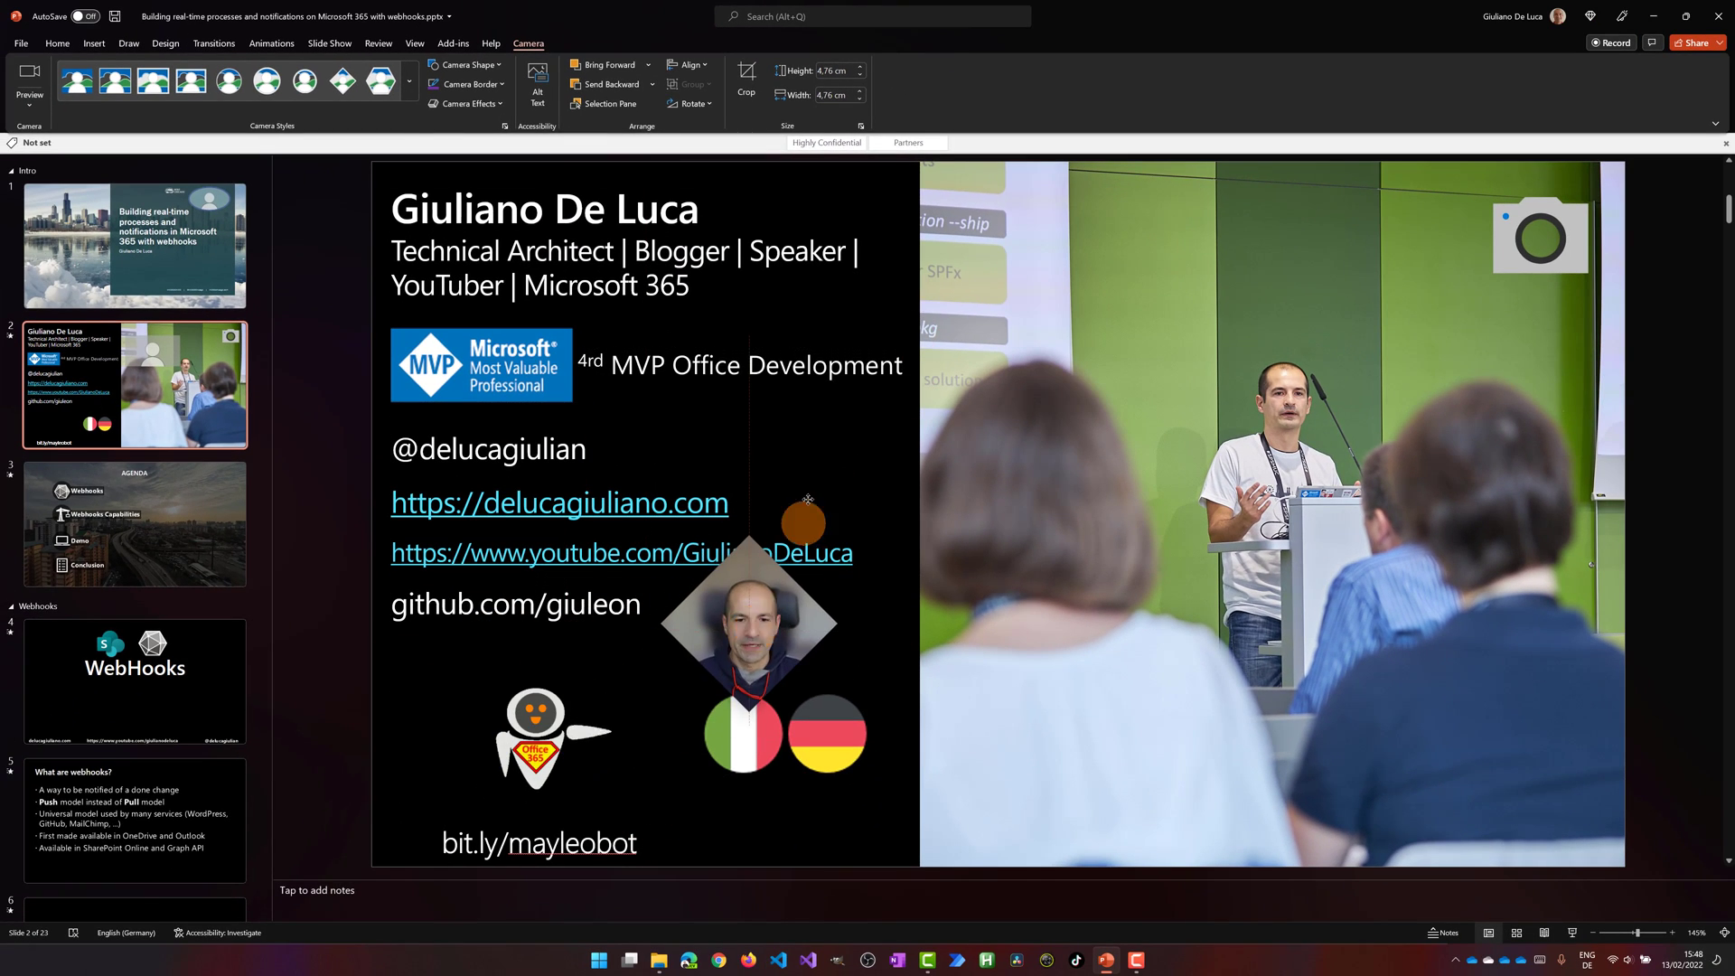
mouse_move(468, 714)
mouse_down()
mouse_move(817, 465)
mouse_move(1408, 254)
mouse_move(1538, 252)
mouse_up()
Insert a Cameo camera feed on the AGENDA slide beside the agenda items
click(140, 513)
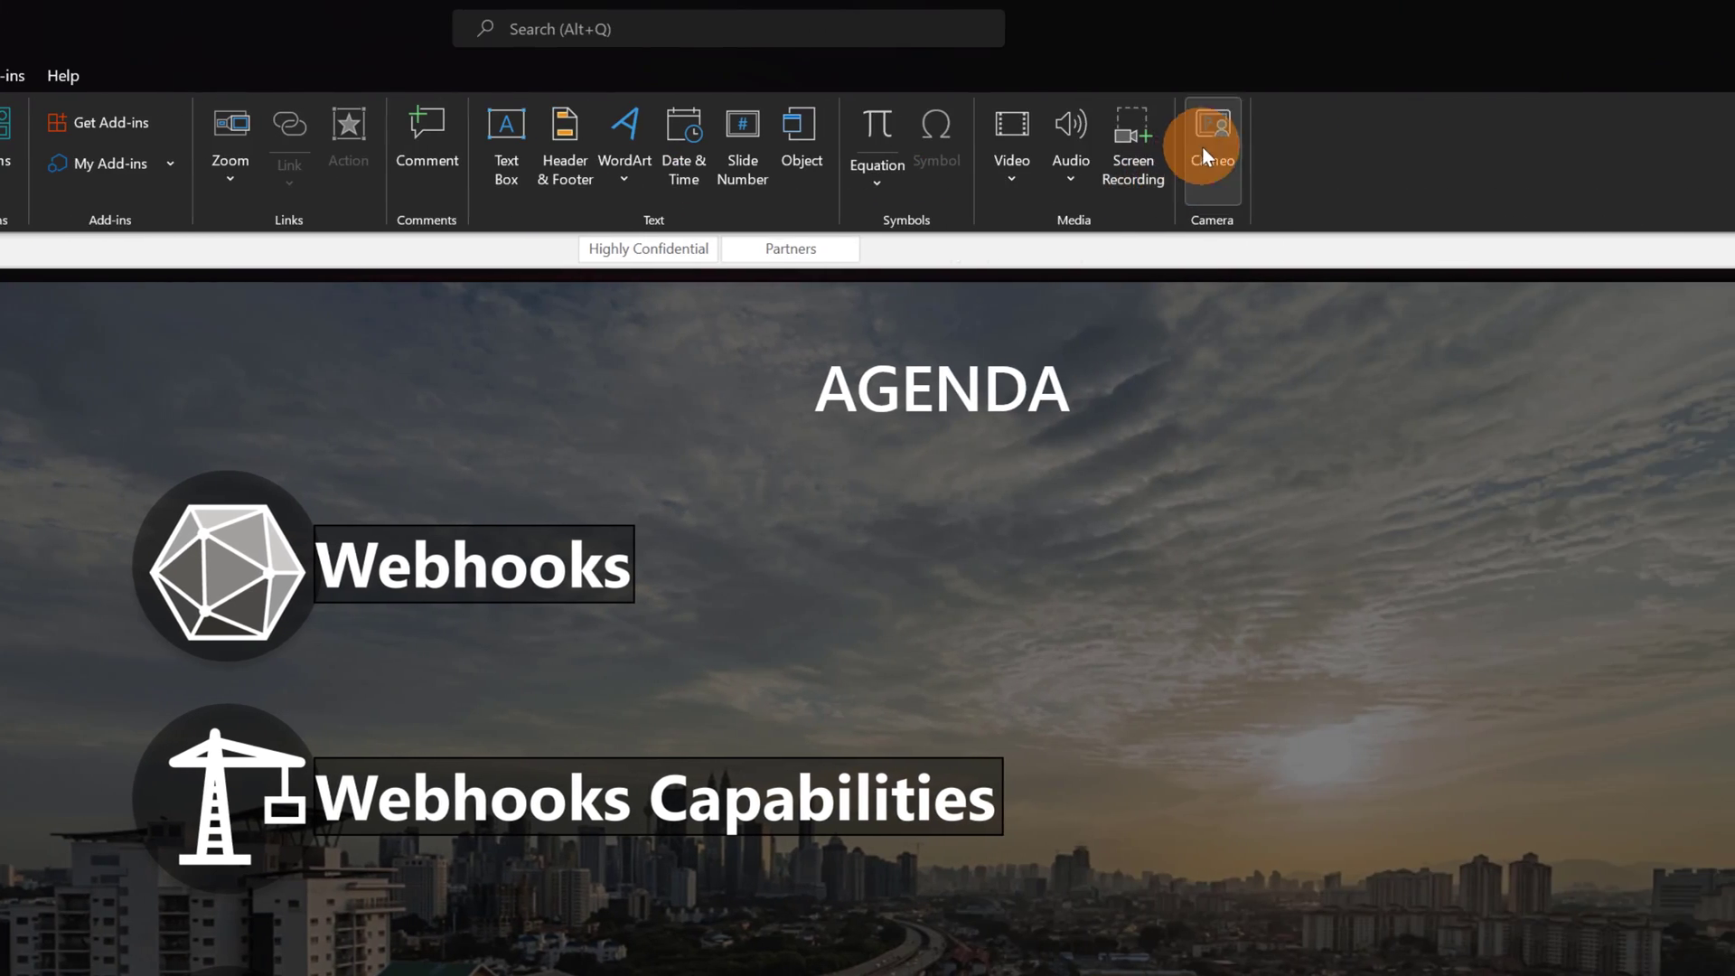
click(1201, 144)
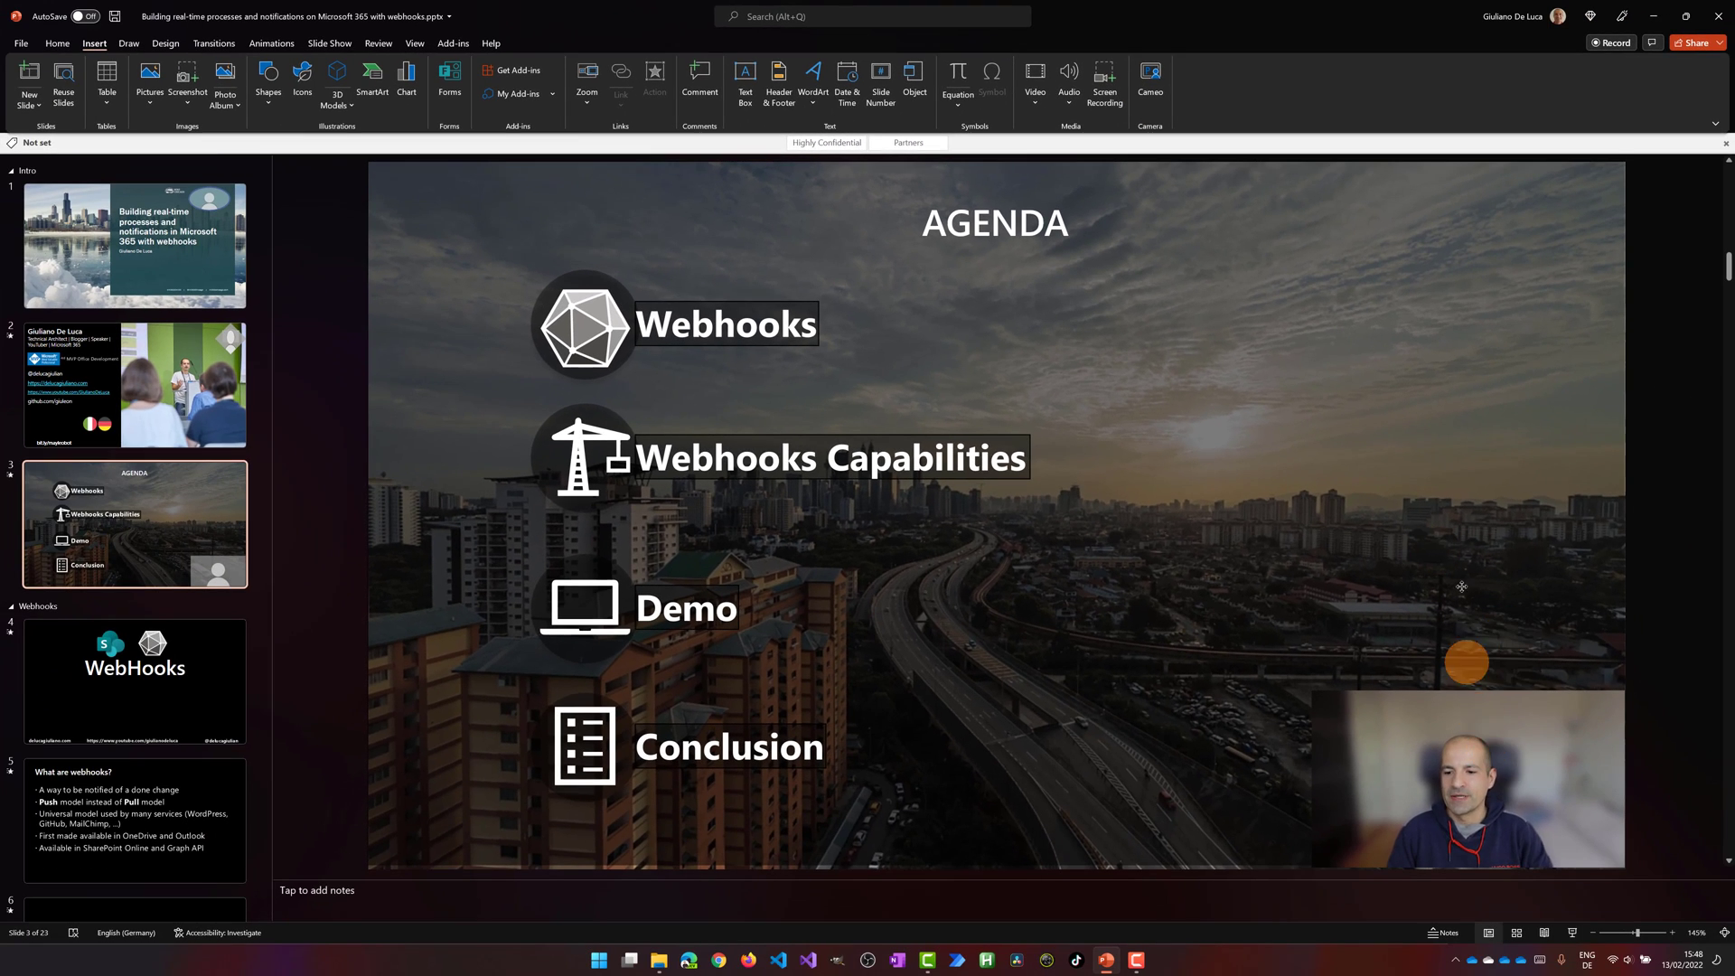
drag(1460, 574, 1451, 490)
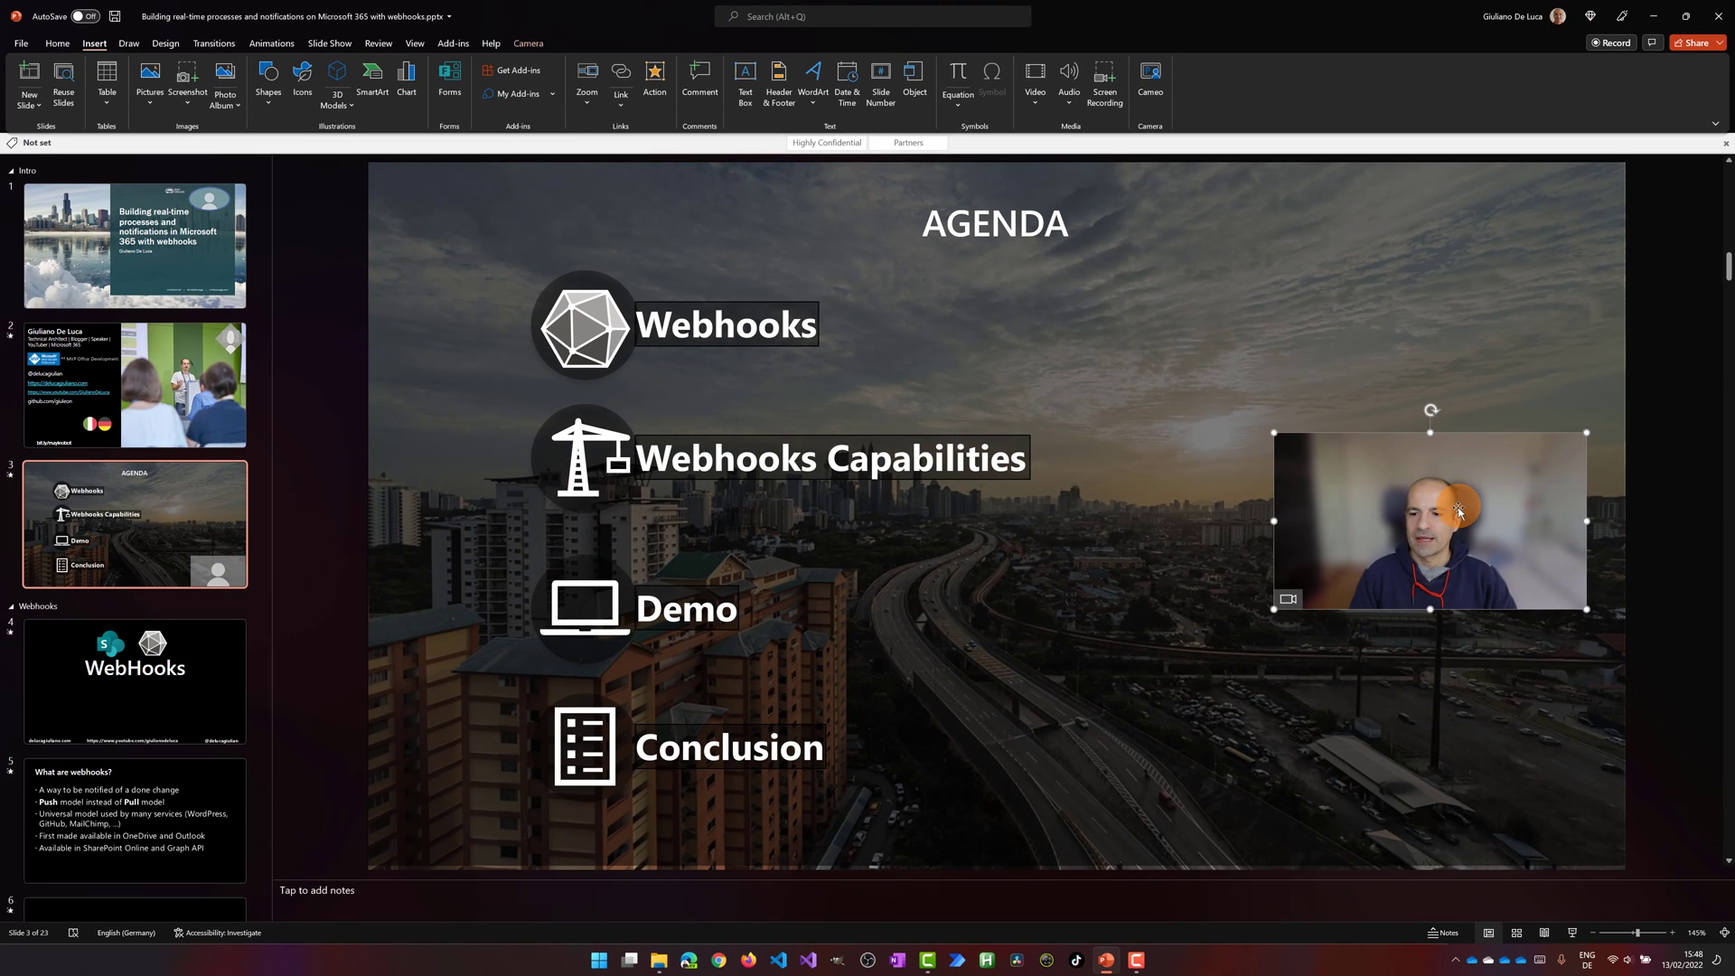
Reshape the feed into a Left Arrow, nudge it, and view the Shadow presets
click(524, 44)
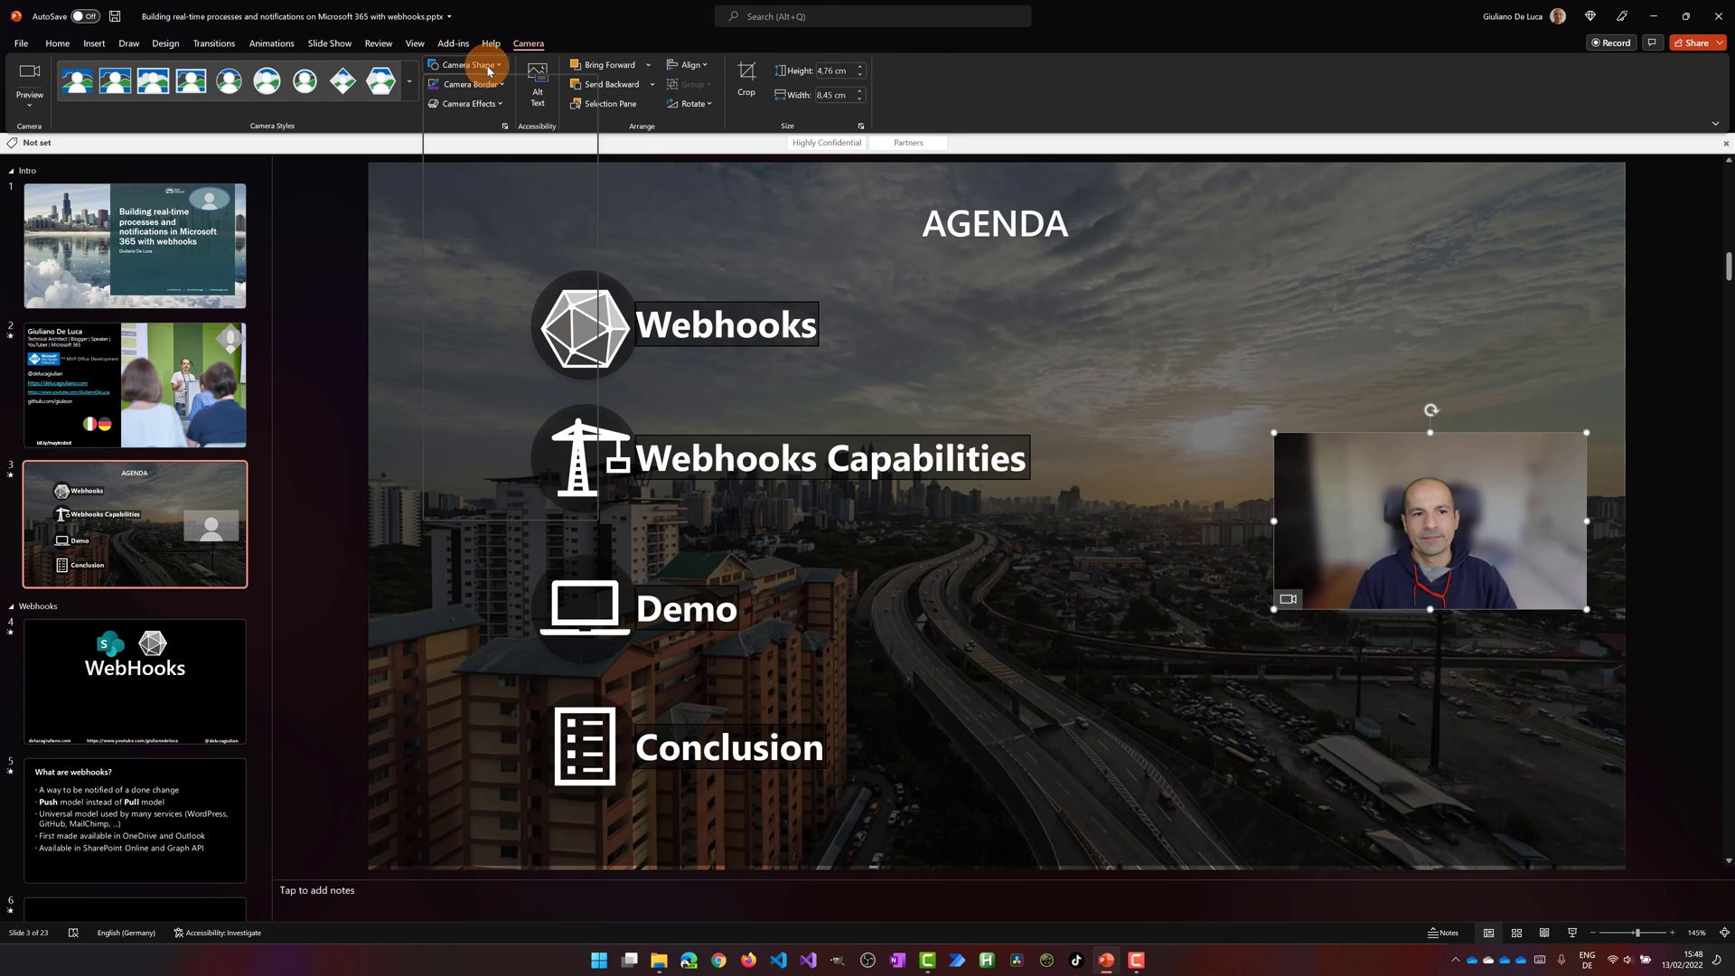
click(488, 69)
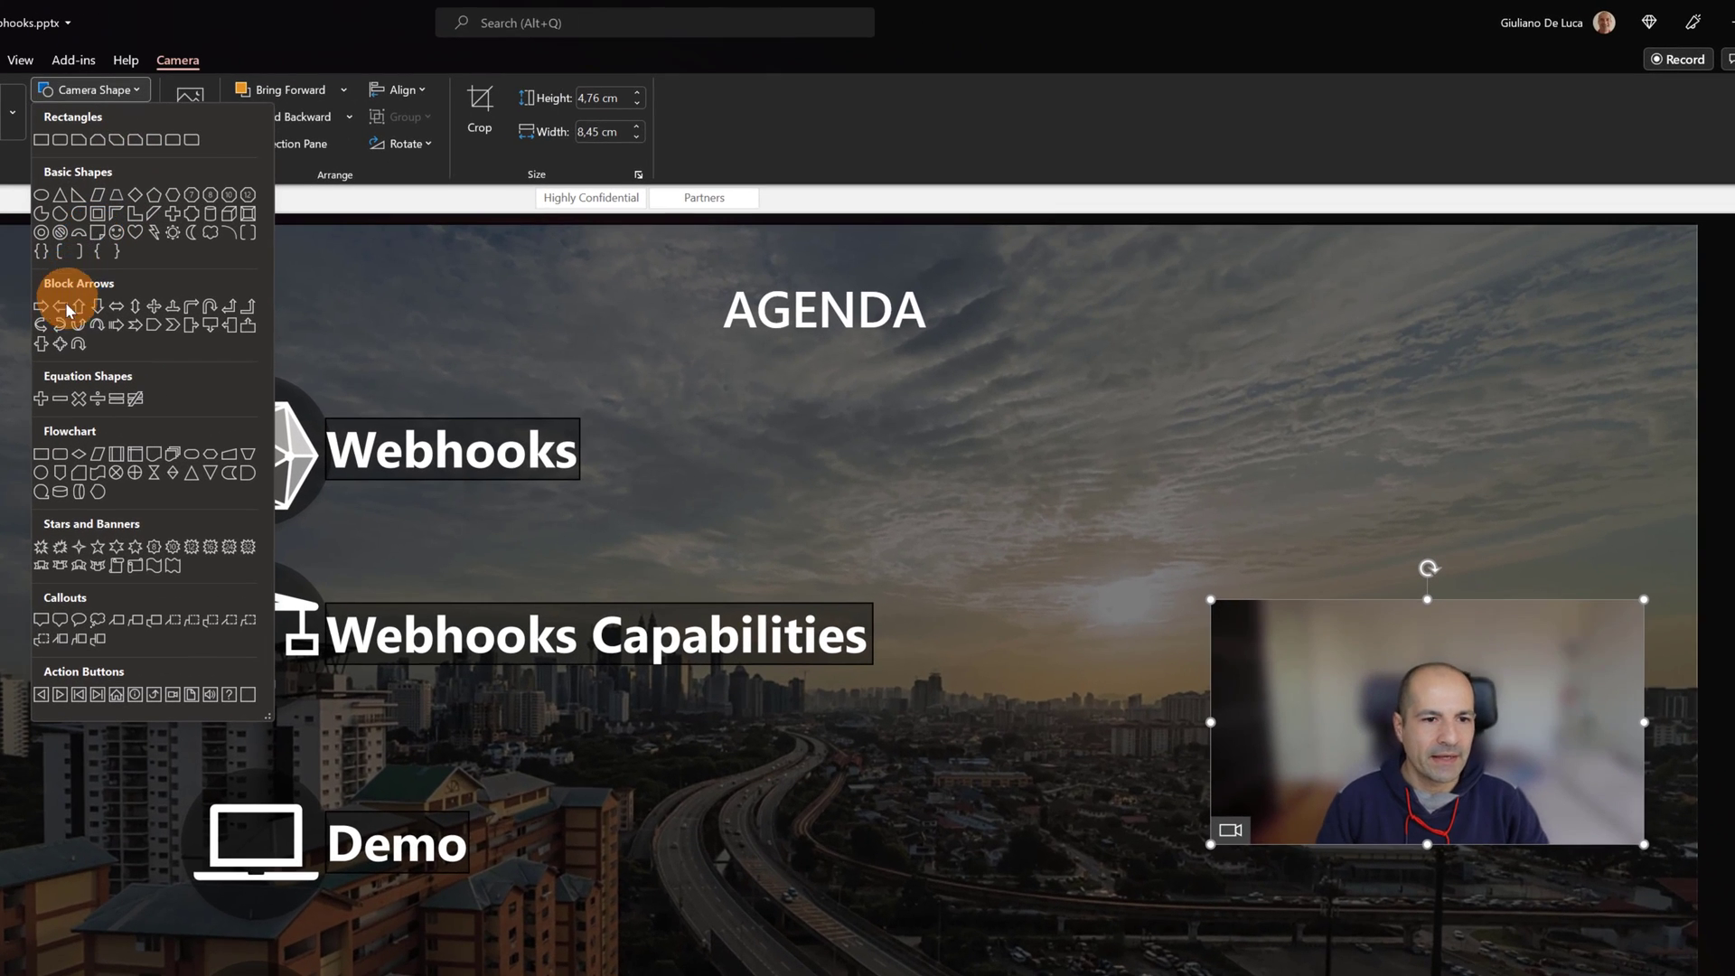
click(59, 306)
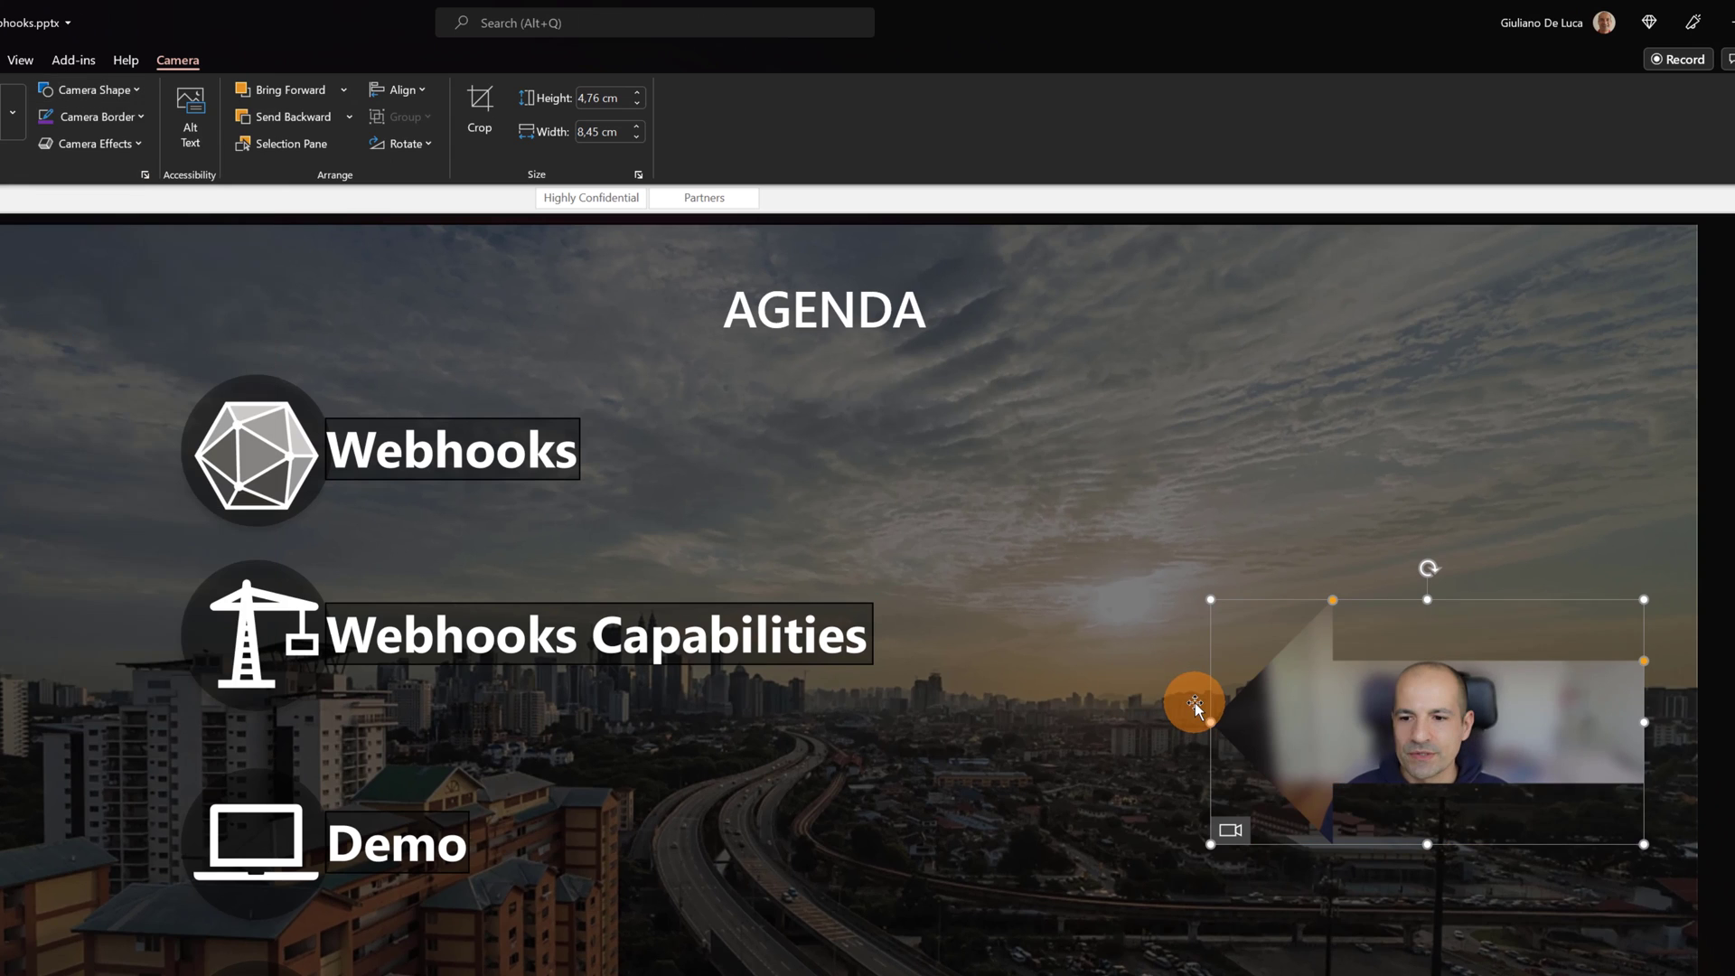
drag(1404, 736, 1306, 793)
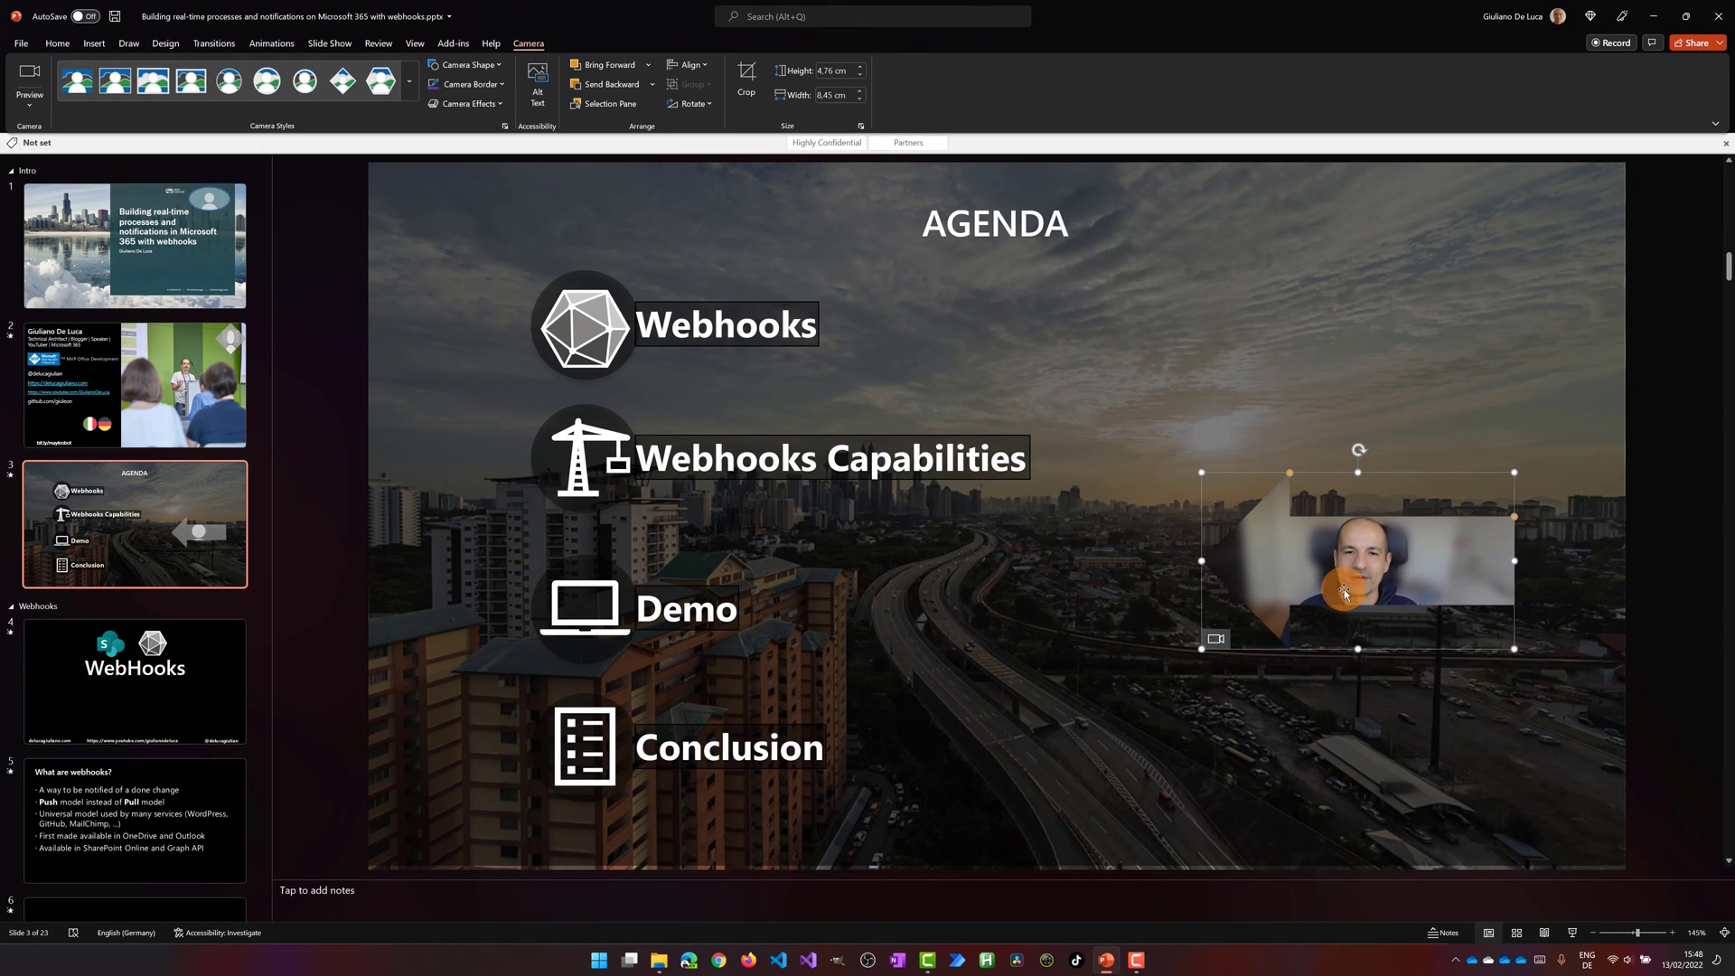
click(487, 105)
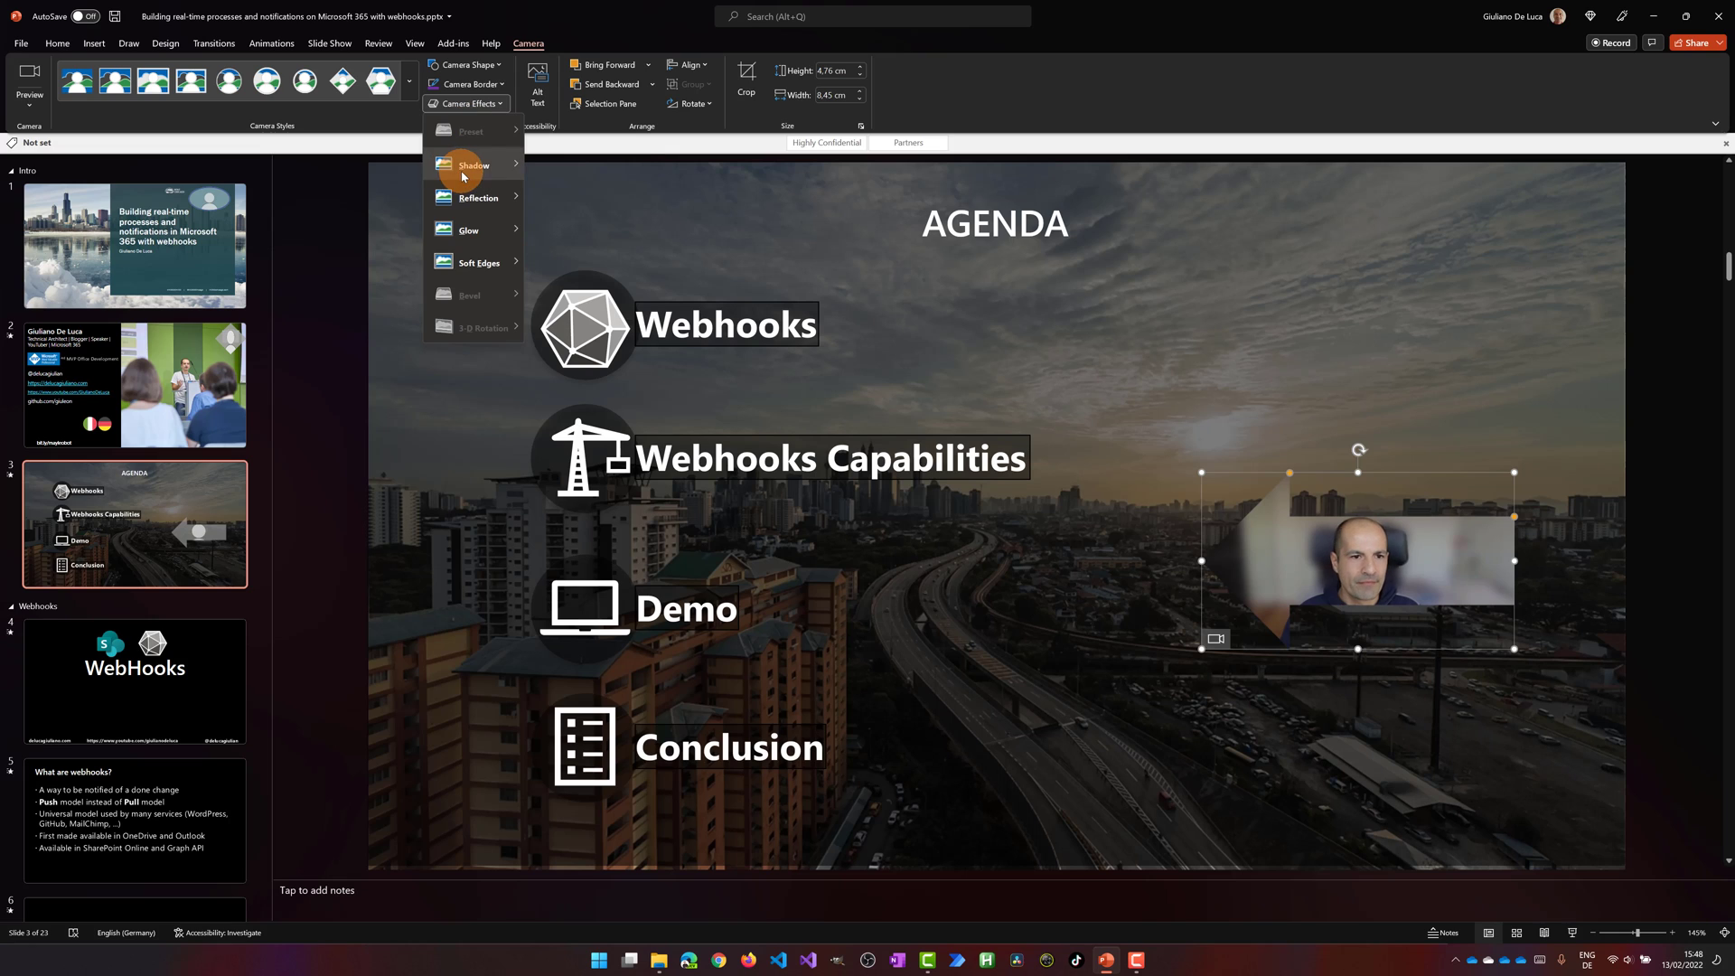
click(504, 175)
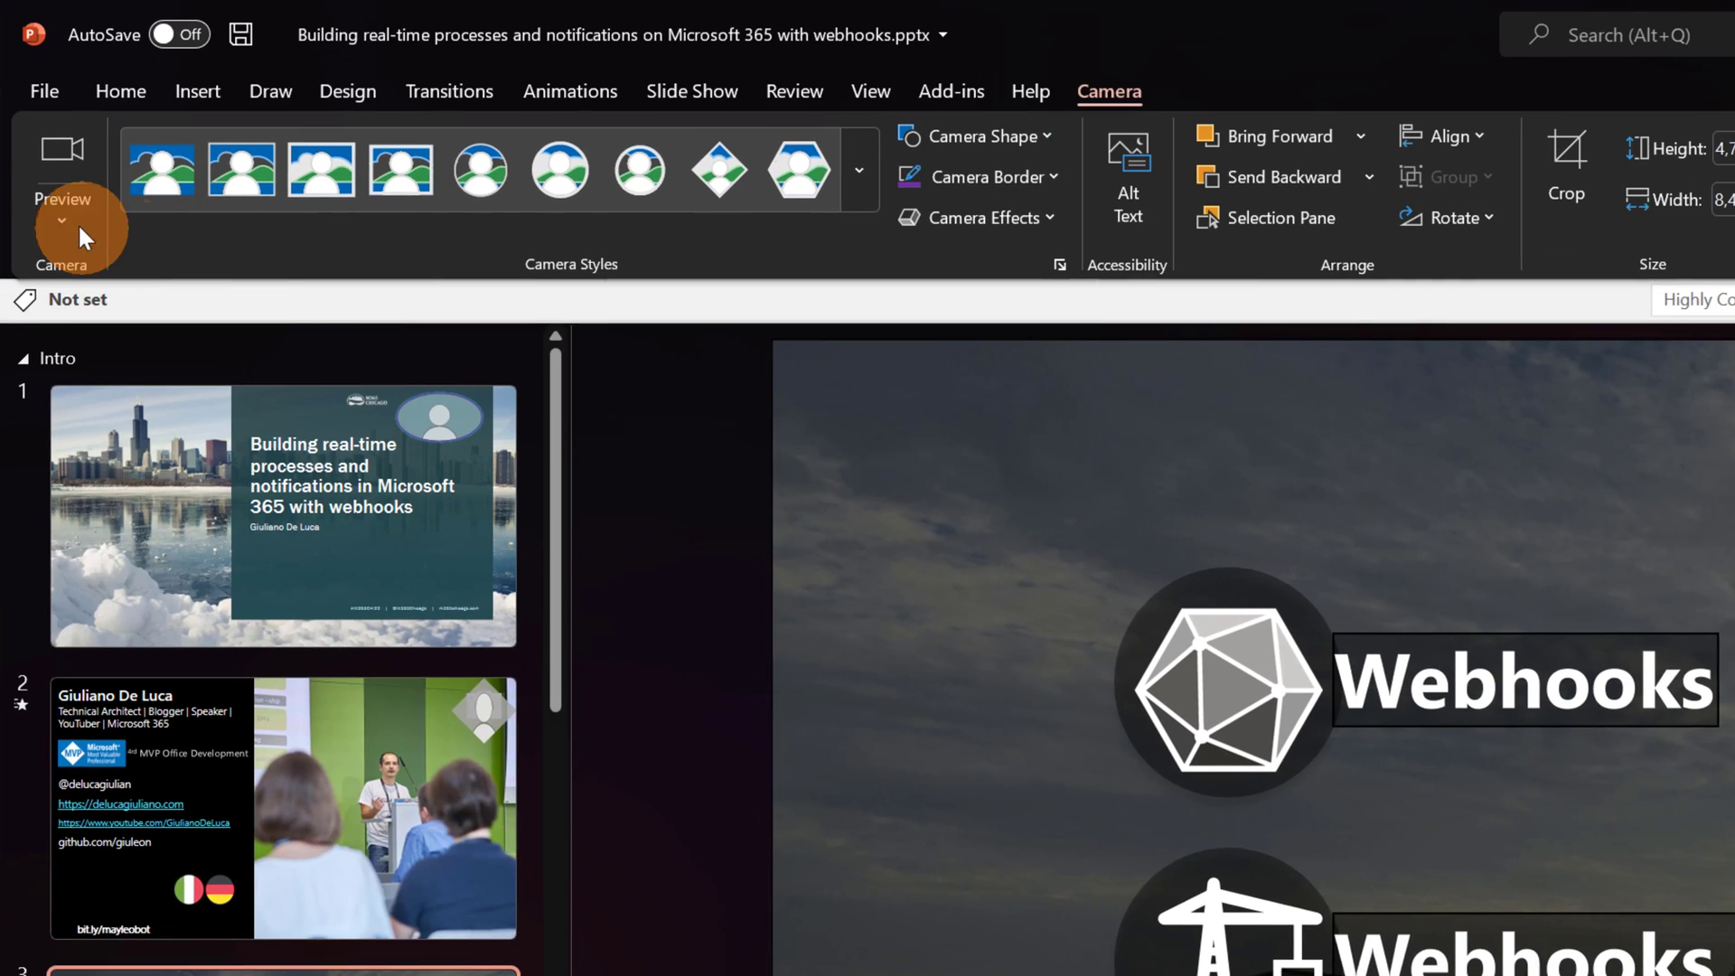
Check the cameras in the Preview list, with Snap Camera as the feed source
click(72, 221)
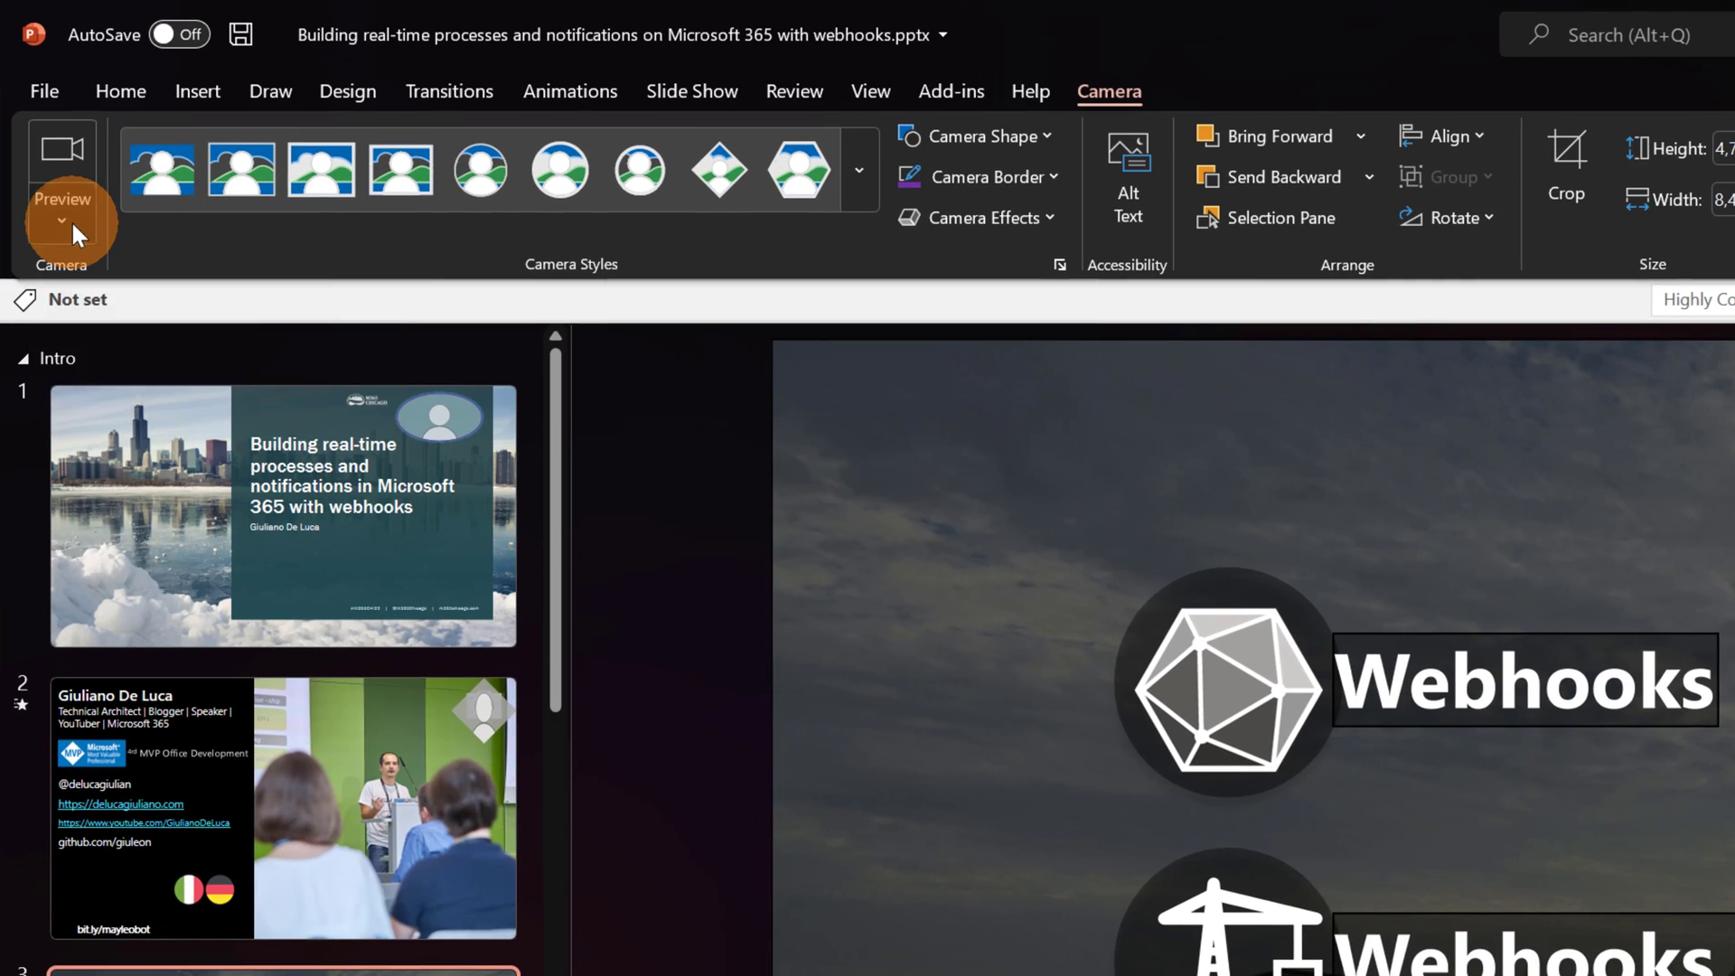
click(73, 221)
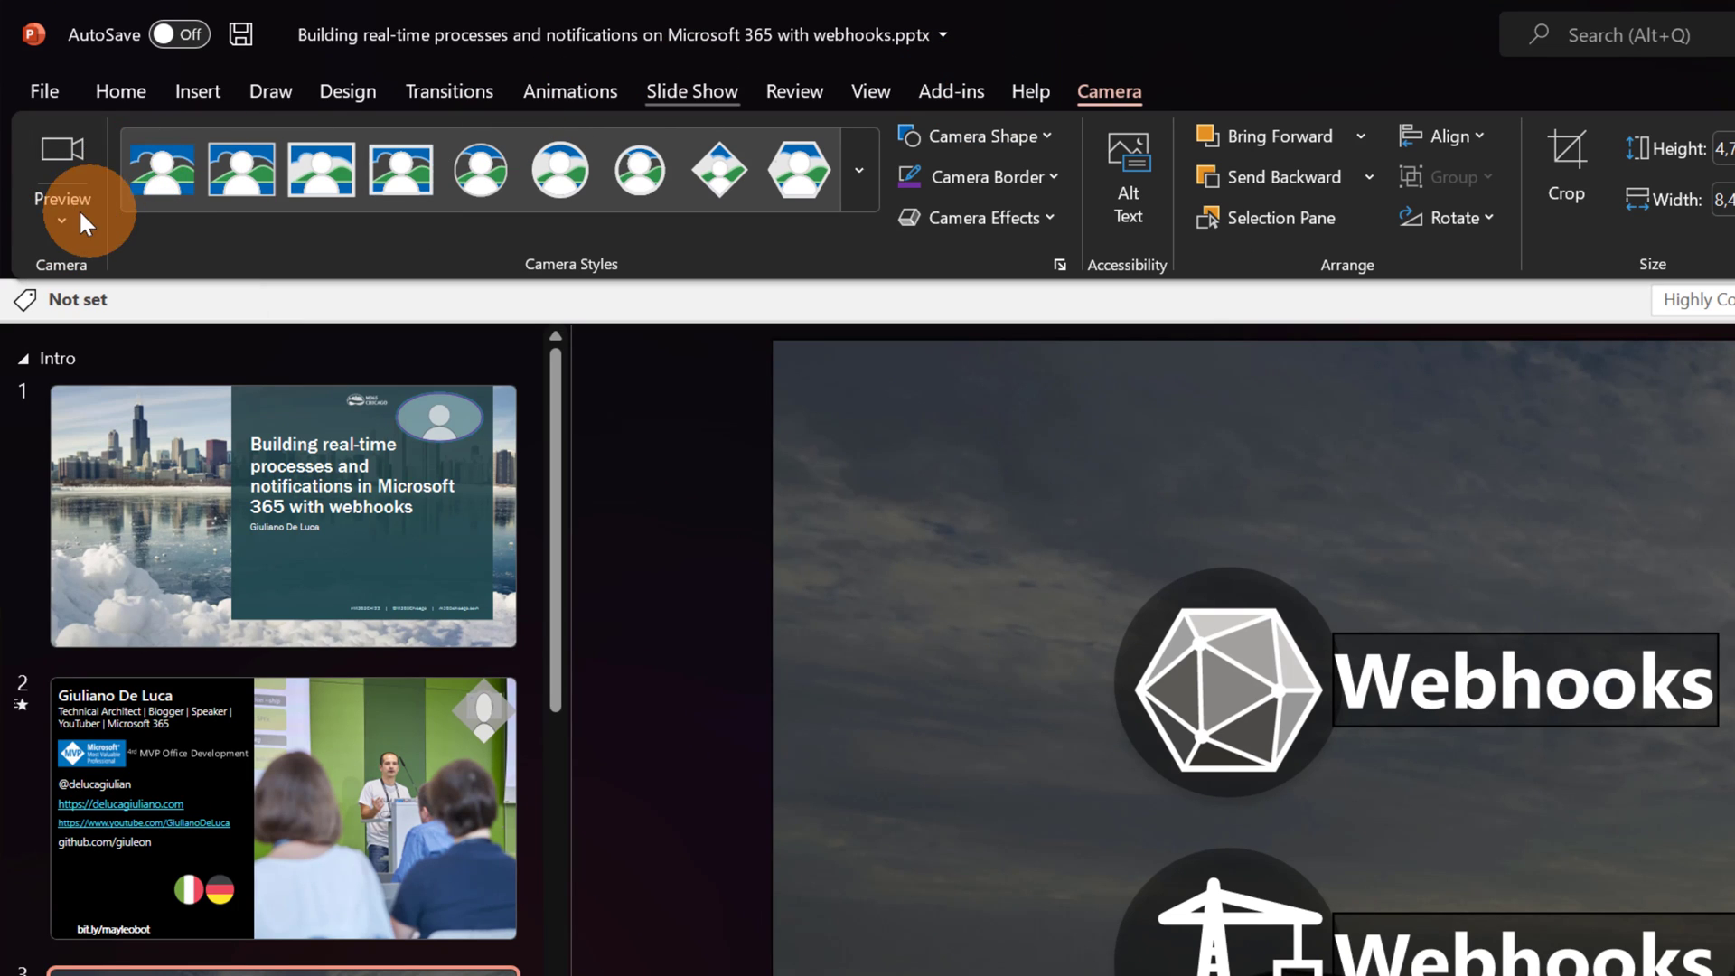
click(64, 216)
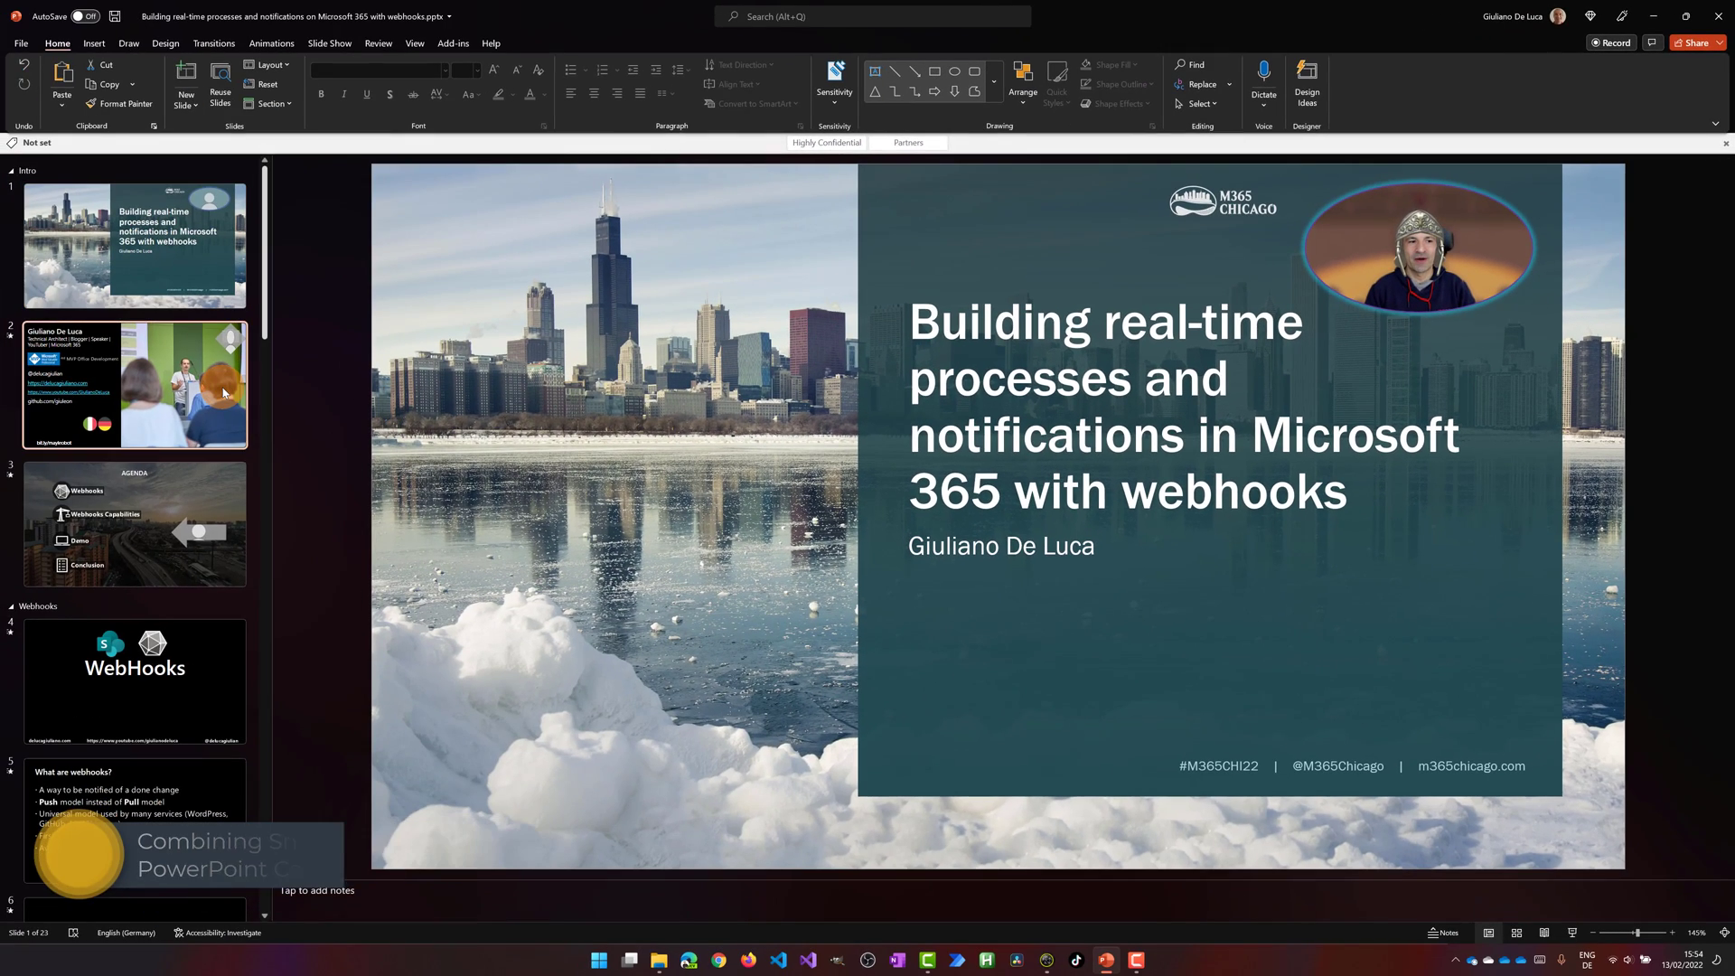
click(226, 391)
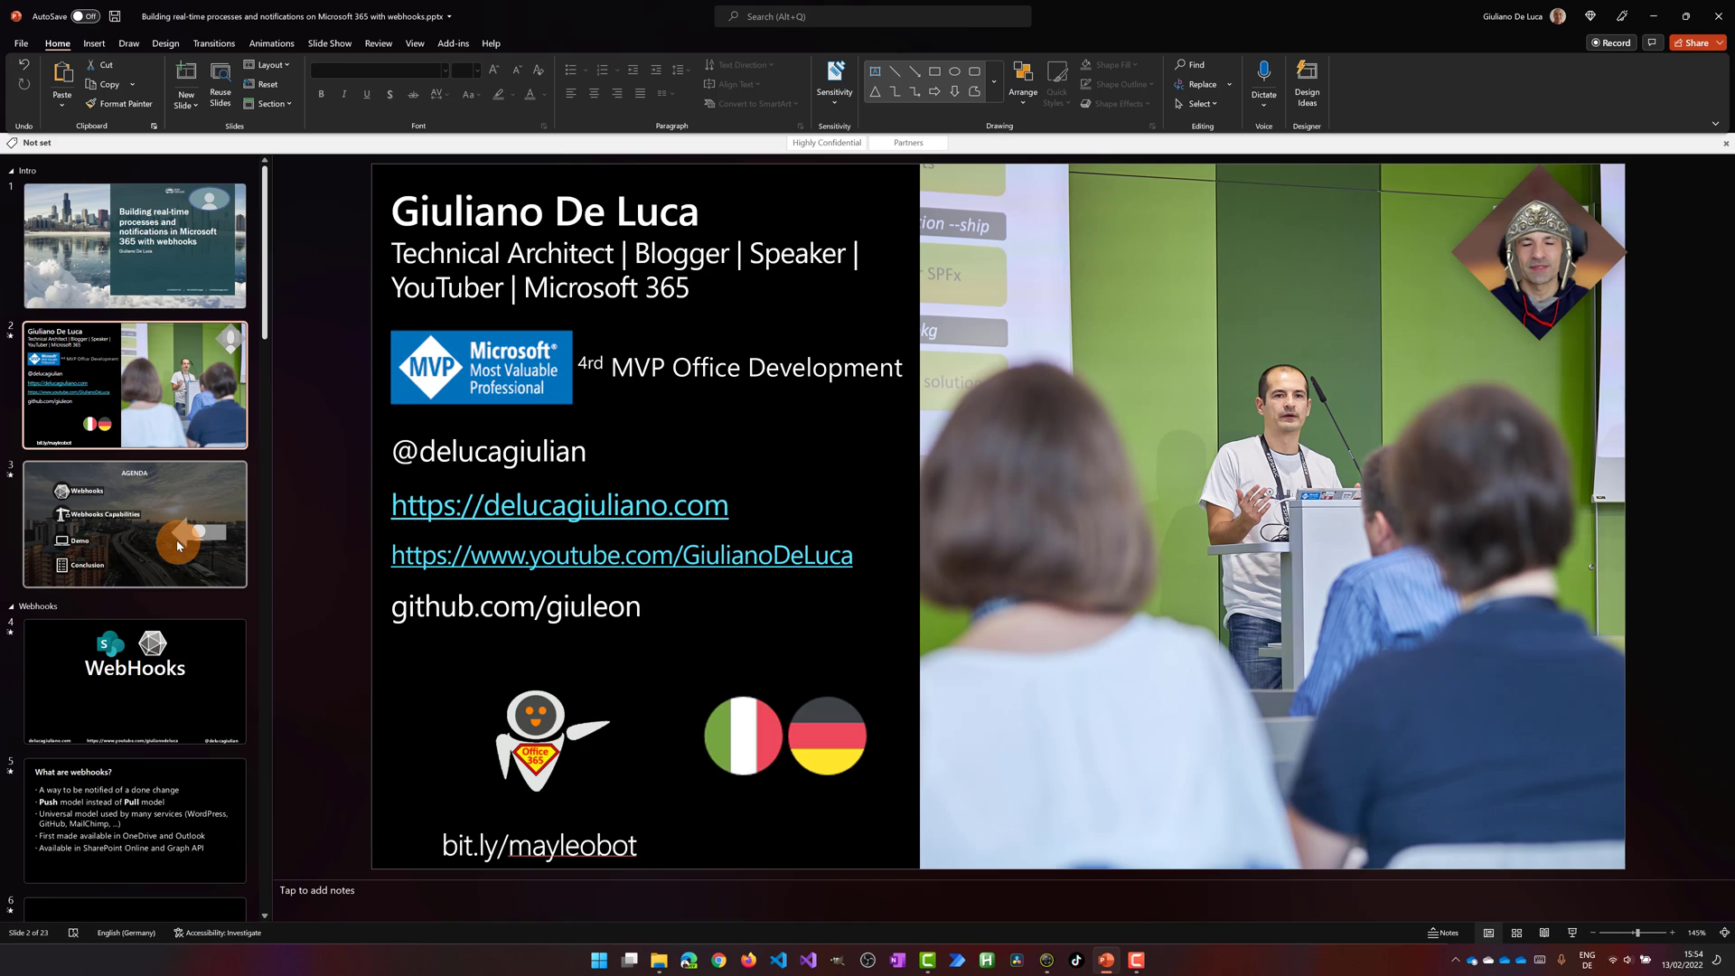
click(177, 541)
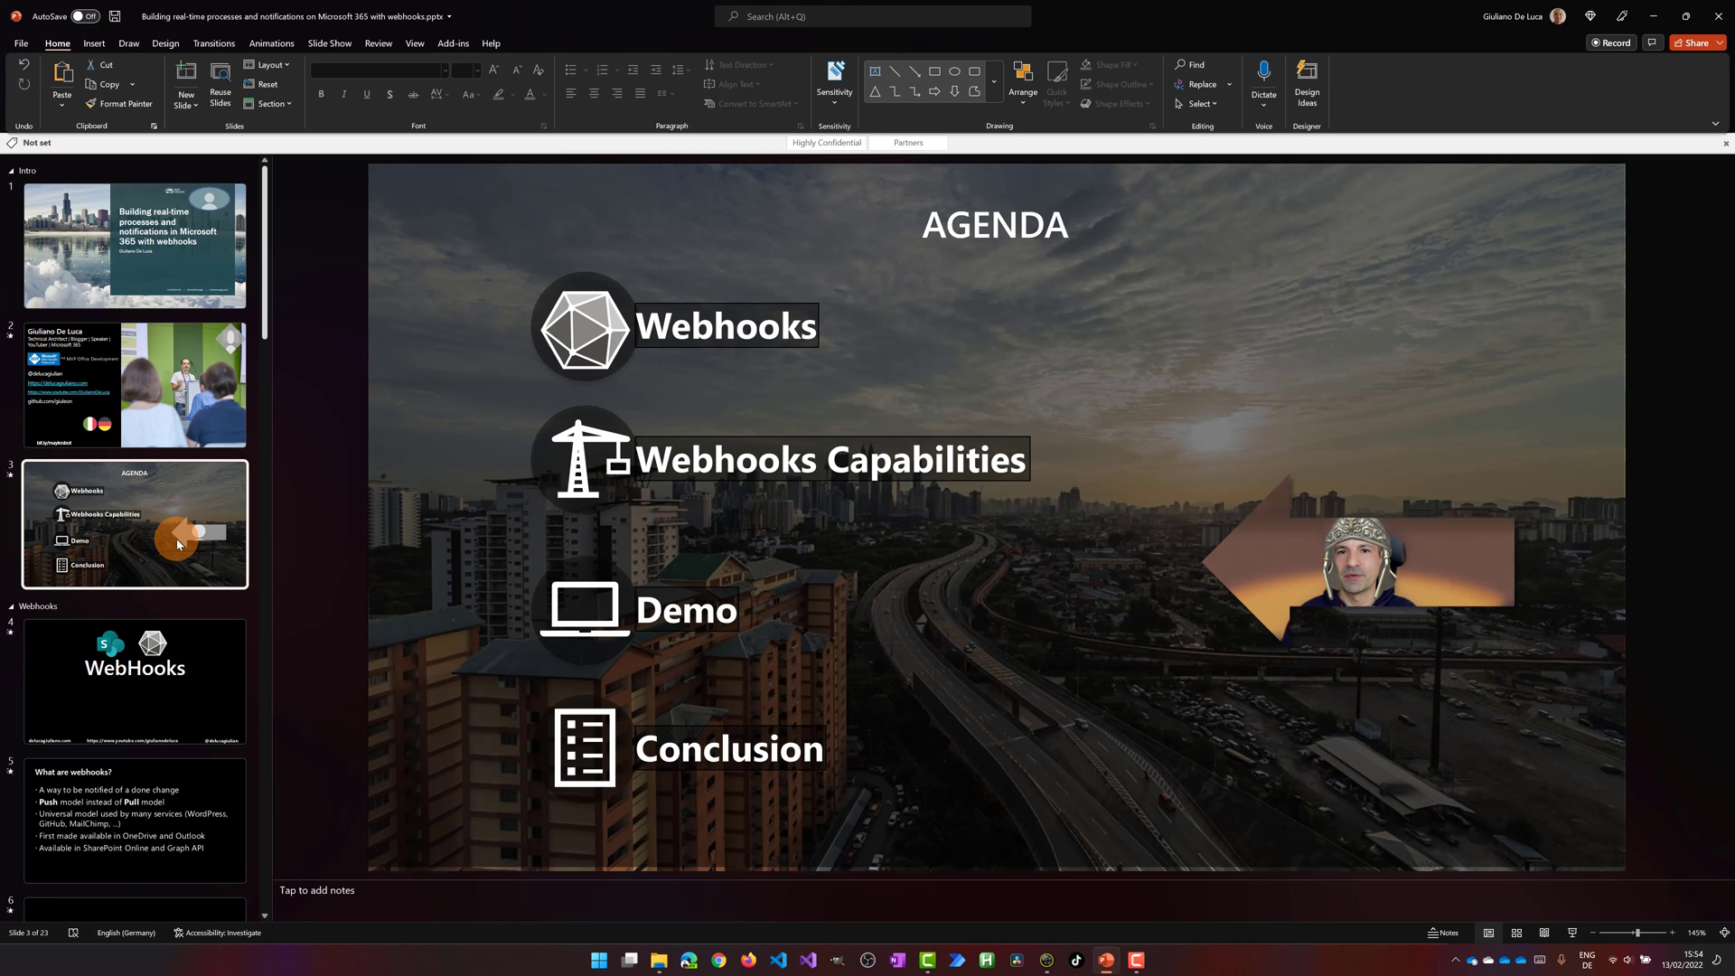
click(1188, 476)
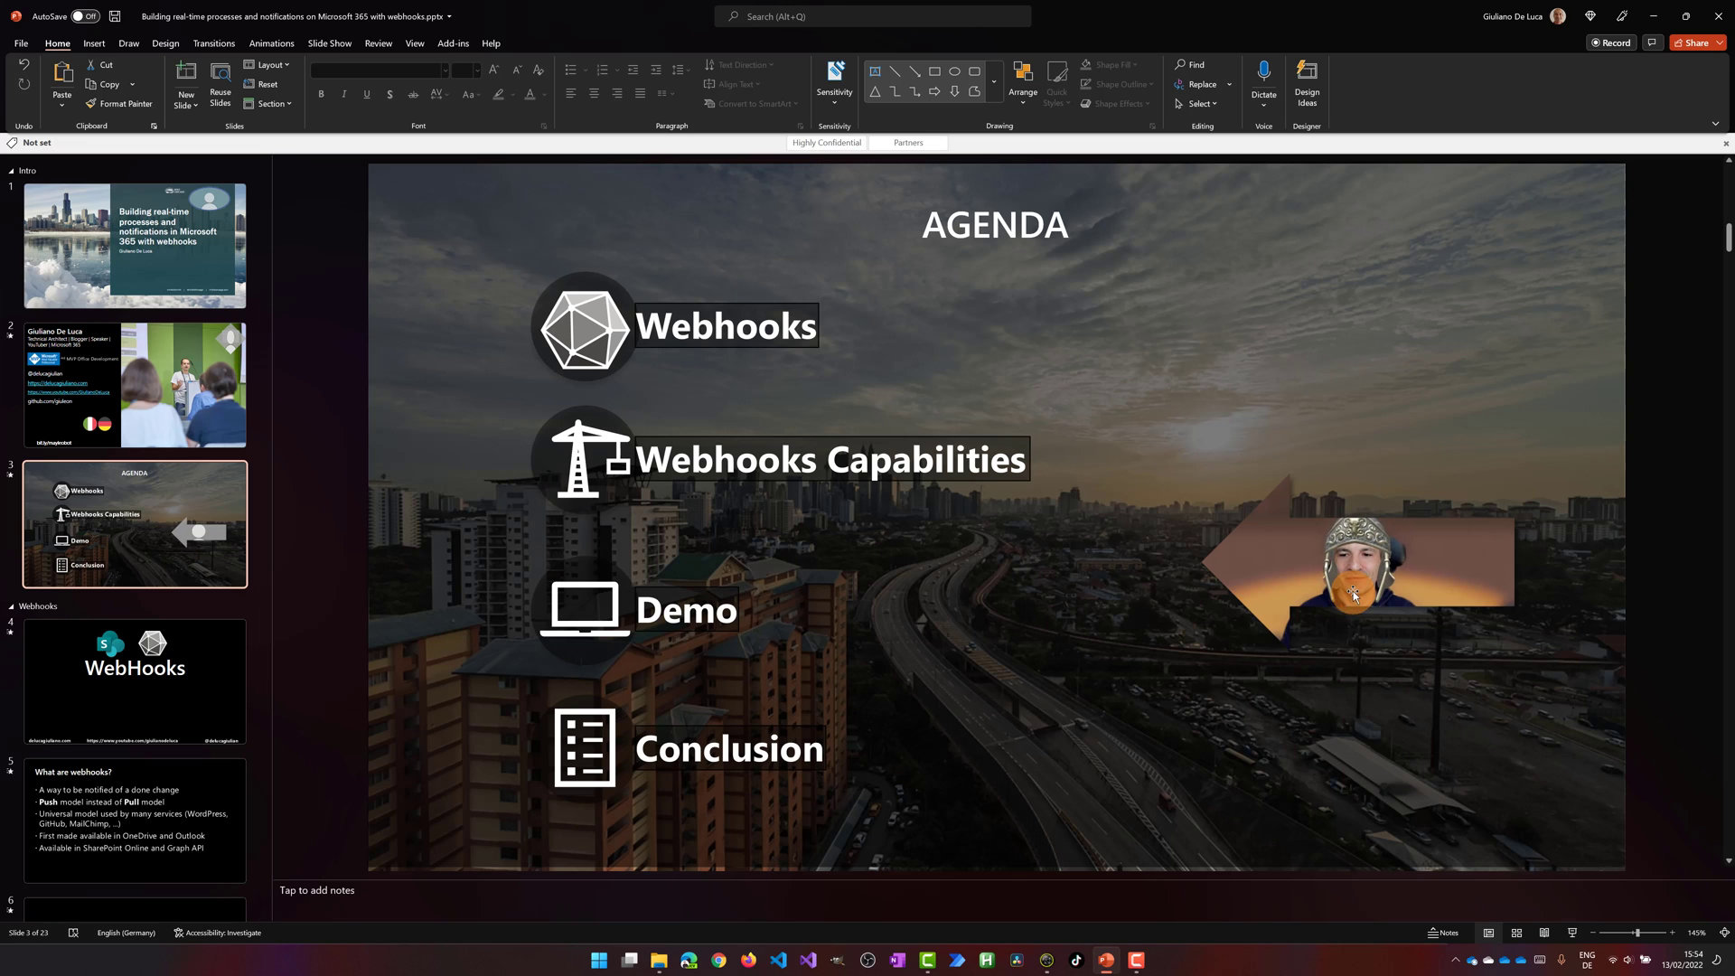
click(242, 282)
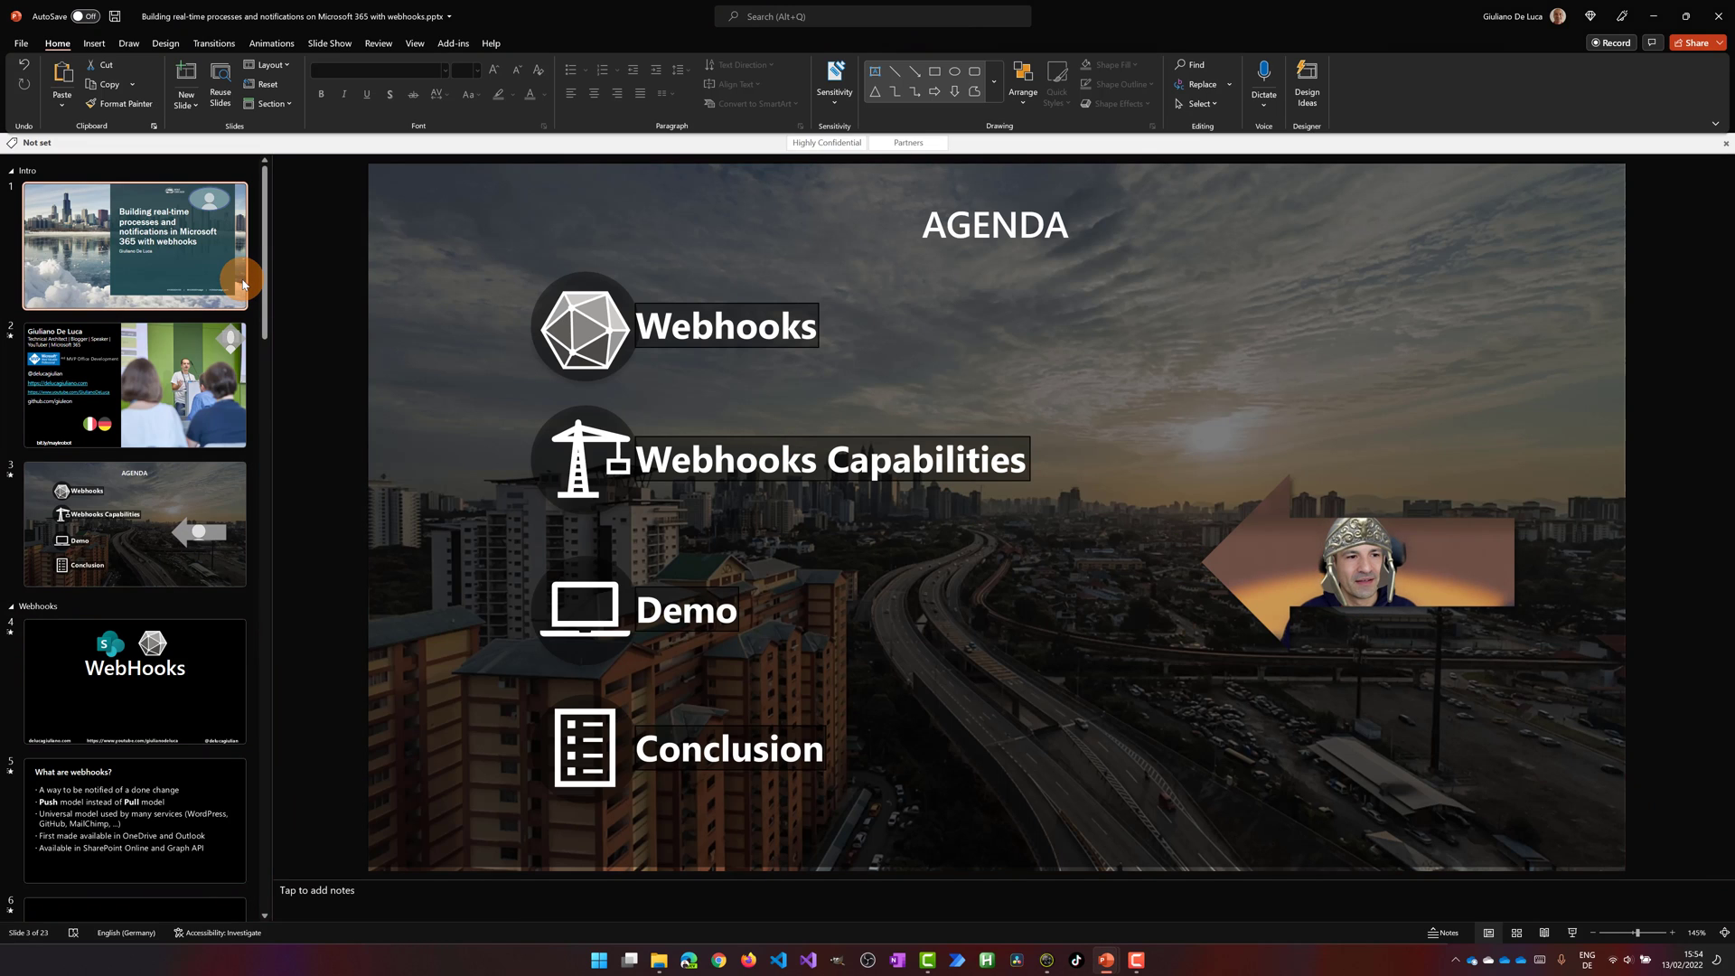